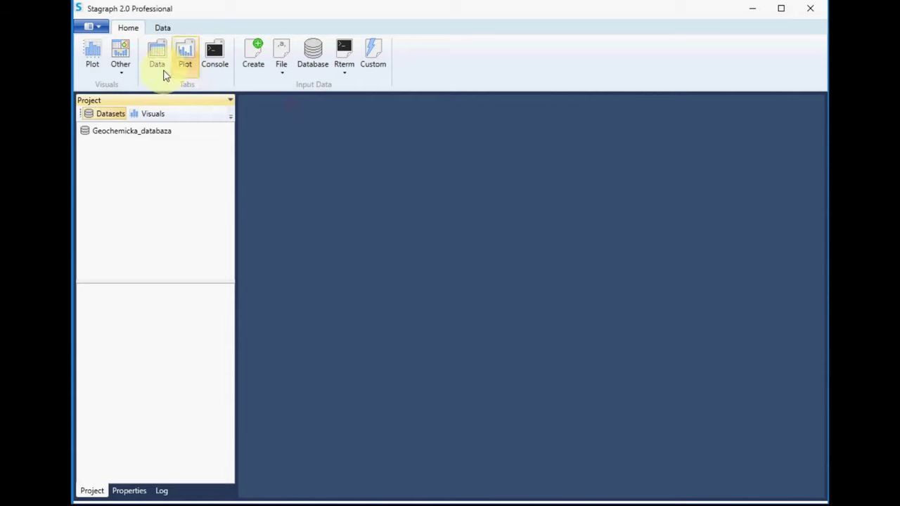
# - Open the data preview and a new blank dataset sheet, entering the column headers col_A, col_B and col_C in row 1
pyautogui.click(160, 70)
pyautogui.click(261, 66)
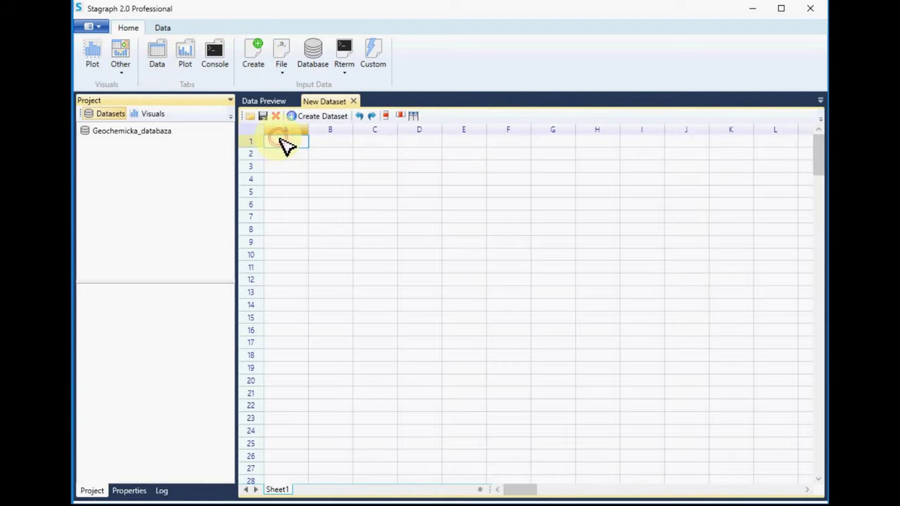
pyautogui.write('col')
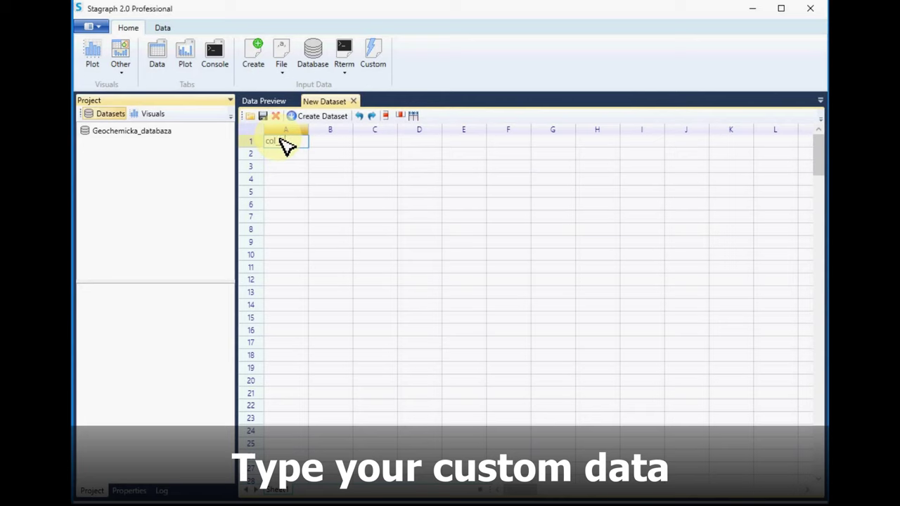
pyautogui.press('Tab')
pyautogui.write('col_B')
pyautogui.press('Tab')
pyautogui.write('col_C')
pyautogui.press('Tab')
pyautogui.press('Return')
# - Fill row 2 of the new dataset sheet with asd, 45 and 45.4
pyautogui.write('as')
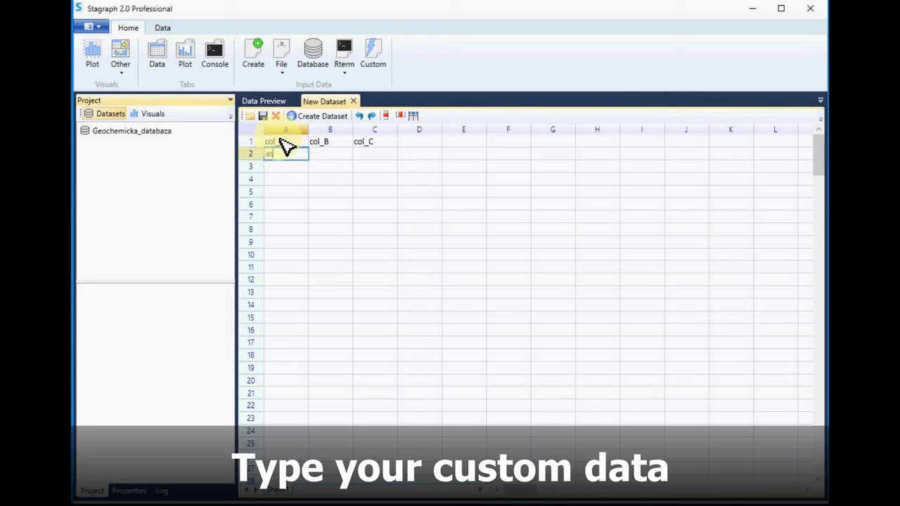
pyautogui.write('d')
pyautogui.press('Tab')
pyautogui.write('45')
pyautogui.press('Tab')
pyautogui.write('45.4')
pyautogui.press('Return')
# - Fill row 3 of the new dataset sheet with grtg, 78 and 45.78
pyautogui.write('grtg')
pyautogui.press('Tab')
pyautogui.write('78')
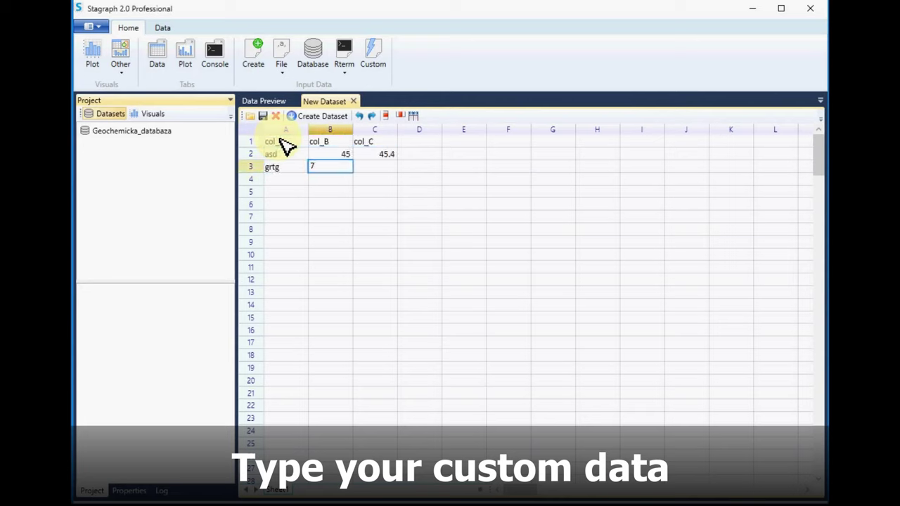
pyautogui.press('Tab')
pyautogui.write('45.78')
pyautogui.press('Return')
# - Fill row 4 of the new dataset sheet with htrz, 87 and 12.45
pyautogui.write('htrz')
pyautogui.press('Tab')
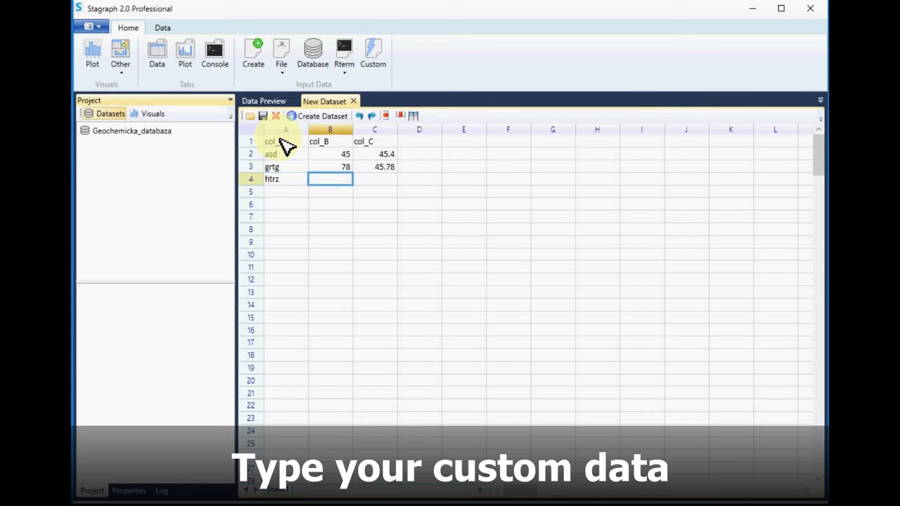
pyautogui.write('87')
pyautogui.press('Tab')
pyautogui.write('12.45')
pyautogui.click(334, 303)
# - Start creating a dataset from cells A1 to C4, named customData and with the header row included
pyautogui.moveTo(379, 185); pyautogui.dragTo(291, 145)
pyautogui.click(299, 121)
pyautogui.doubleClick(546, 87)
pyautogui.write('cus')
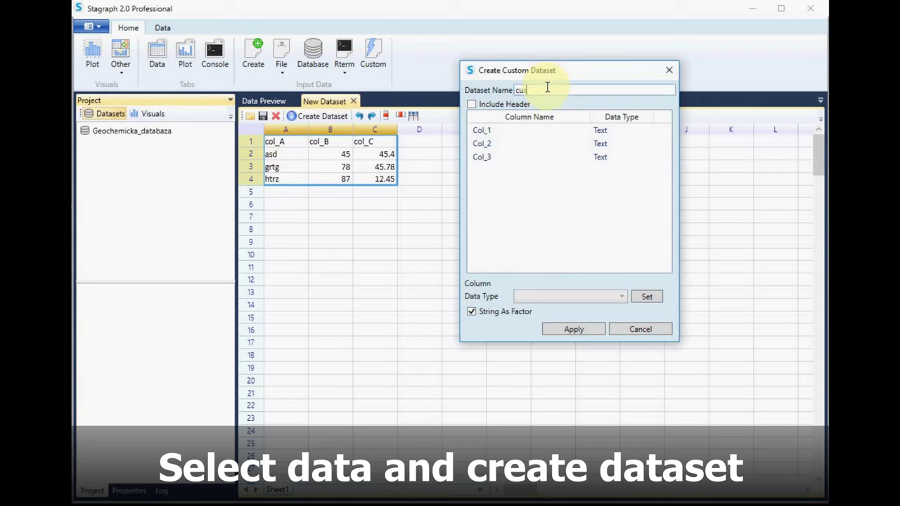
pyautogui.write('tomData')
pyautogui.click(515, 106)
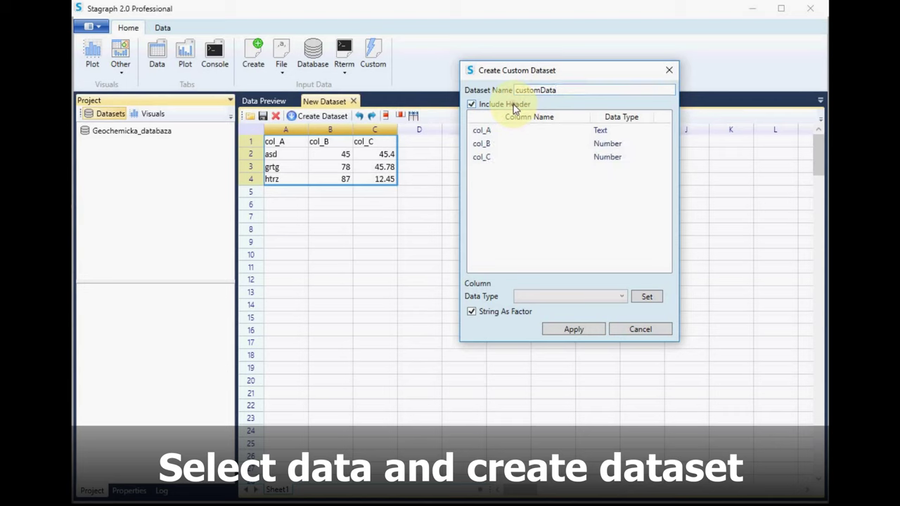
# - Check the column data types, keep col_C as Number, and apply the custom dataset creation
pyautogui.click(571, 133)
pyautogui.click(553, 156)
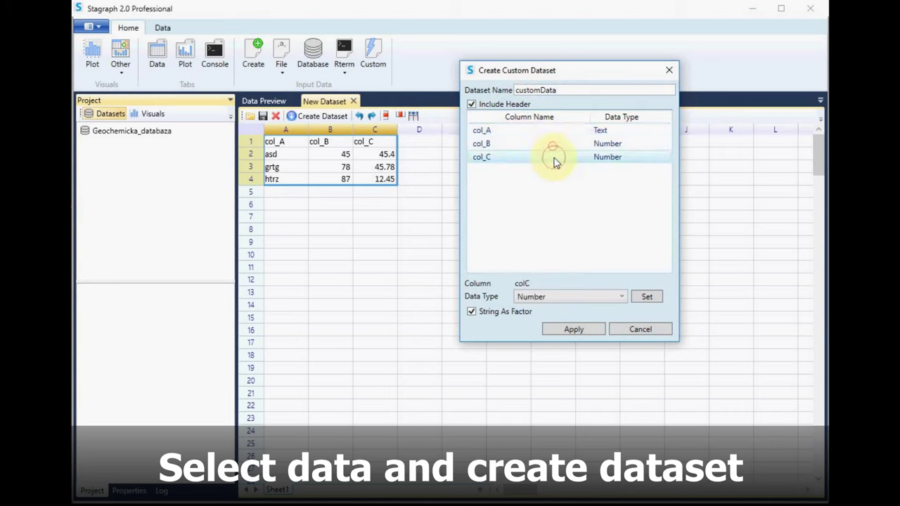
pyautogui.click(568, 300)
pyautogui.click(568, 300)
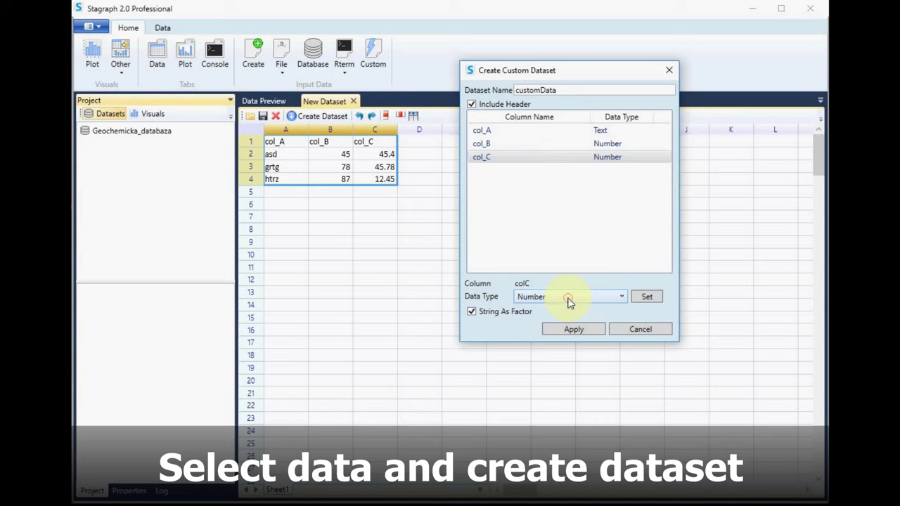
pyautogui.click(571, 329)
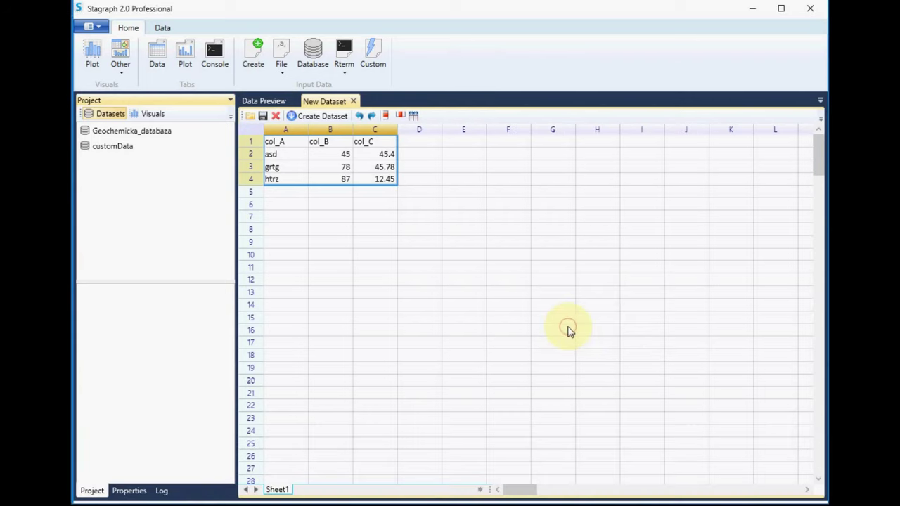
pyautogui.click(569, 331)
# - Display the columns of the customData dataset and inspect its rows in the data preview
pyautogui.click(98, 146)
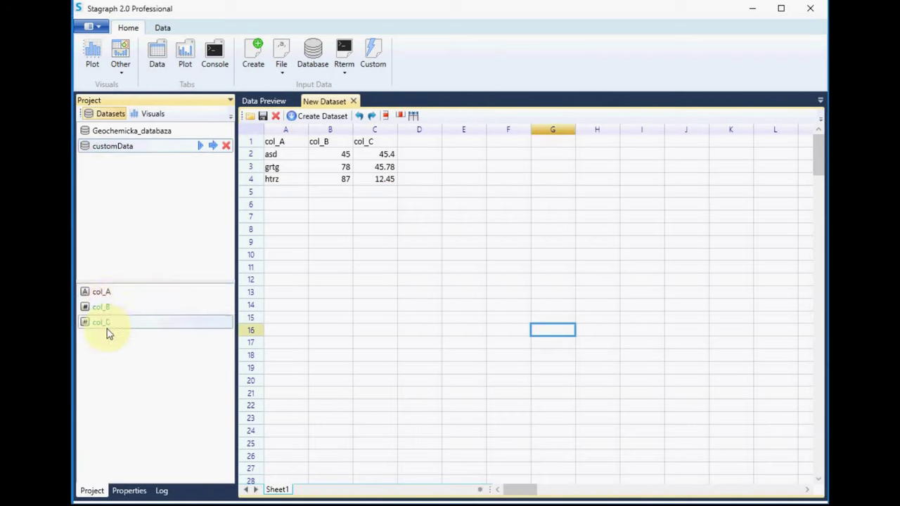
pyautogui.click(254, 102)
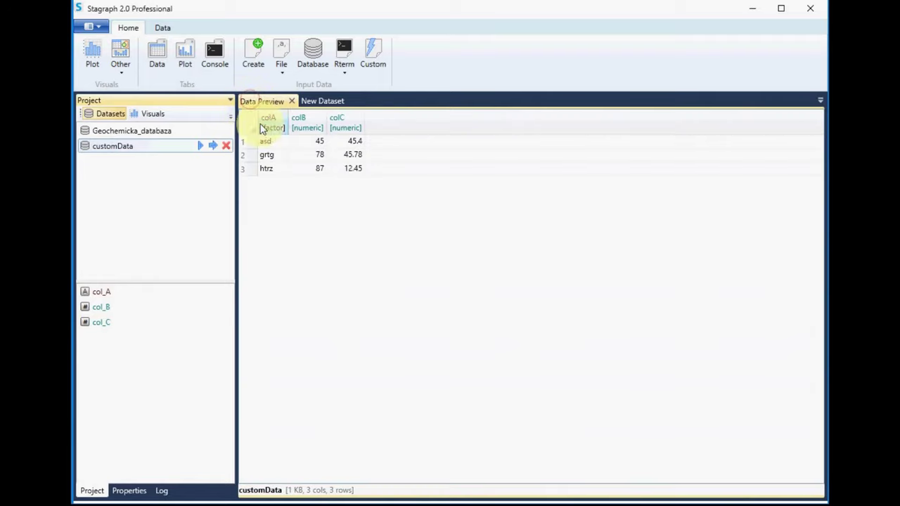
pyautogui.click(271, 168)
pyautogui.click(267, 155)
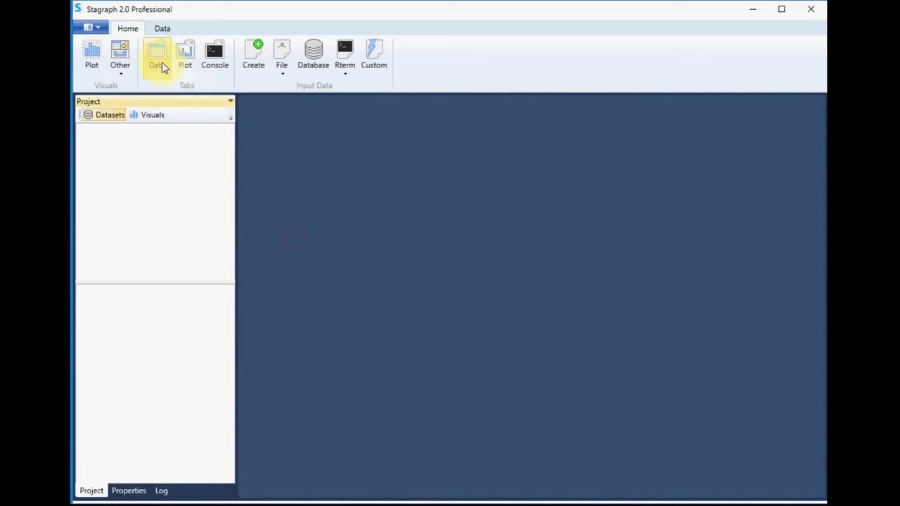
# - Open the data preview and import pramene.csv from the desktop as a CSV dataset with the default separators
pyautogui.click(158, 63)
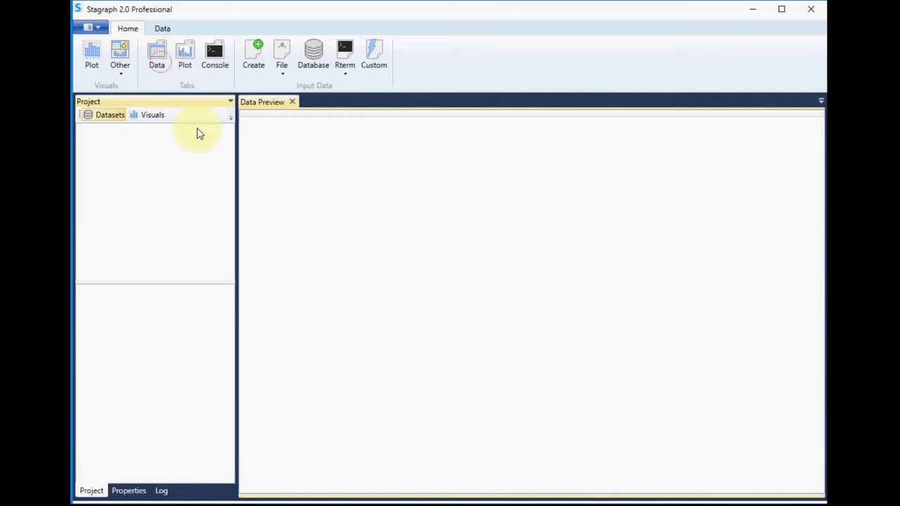
pyautogui.click(279, 73)
pyautogui.click(295, 87)
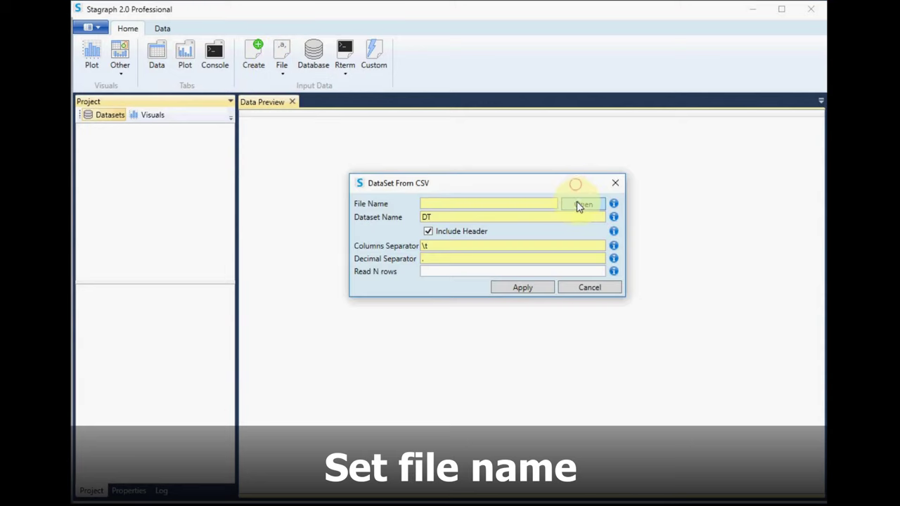
pyautogui.click(576, 202)
pyautogui.click(542, 340)
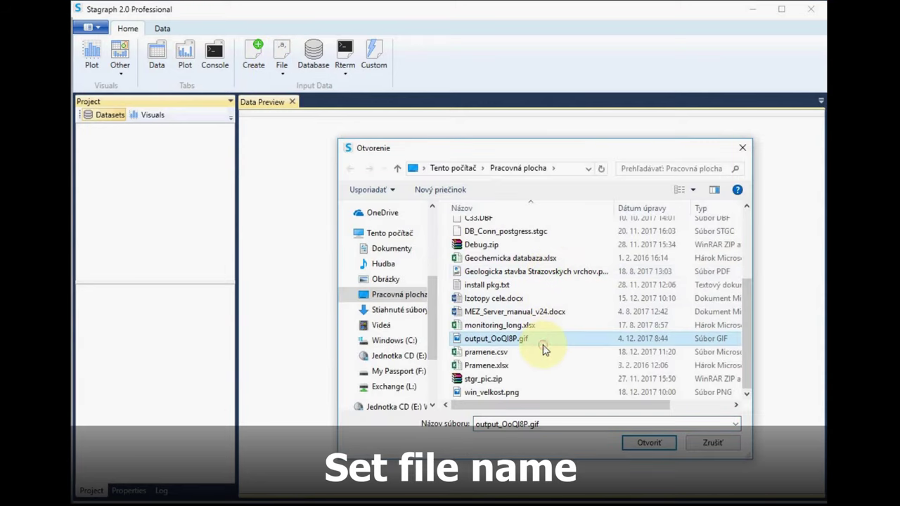
pyautogui.click(541, 354)
pyautogui.click(640, 442)
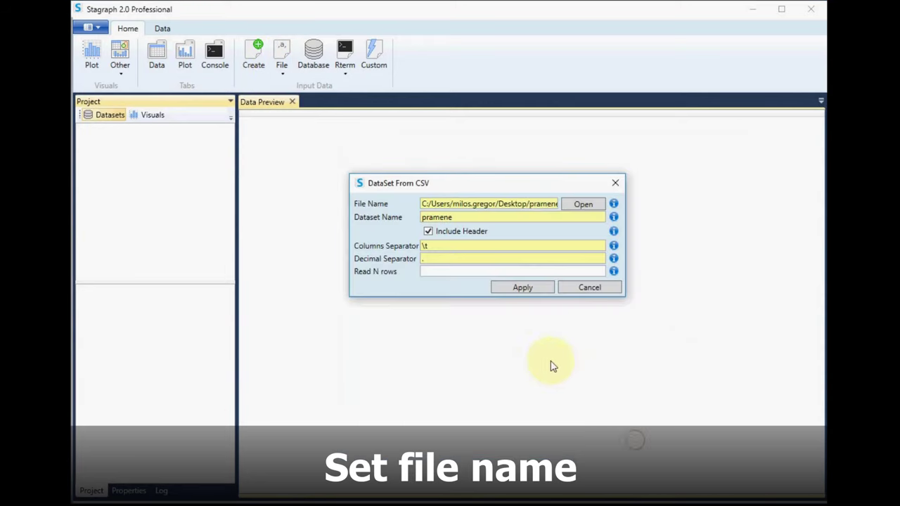
pyautogui.click(506, 287)
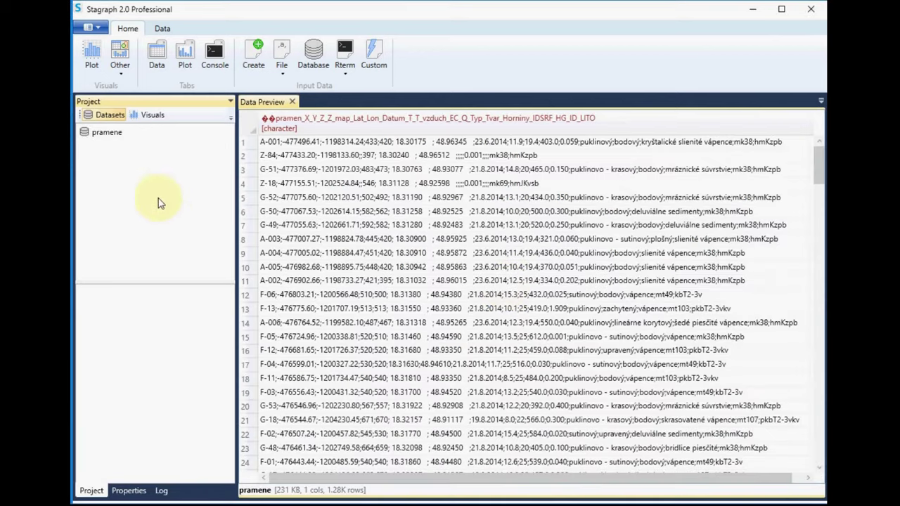
# - Open the pramene dataset's properties and examine the previewed rows to find which character separates the columns
pyautogui.click(109, 131)
pyautogui.click(116, 135)
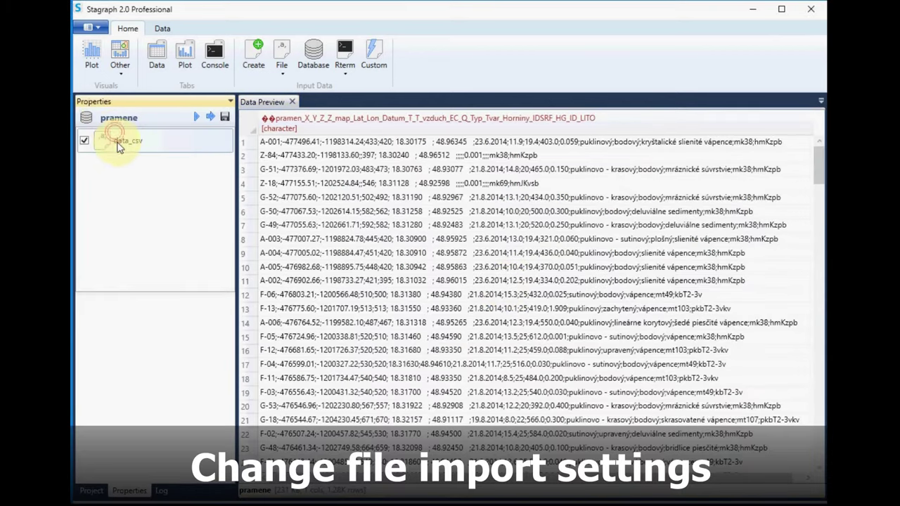
pyautogui.click(342, 211)
pyautogui.scroll(-8, 344, 214)
pyautogui.scroll(8, 344, 214)
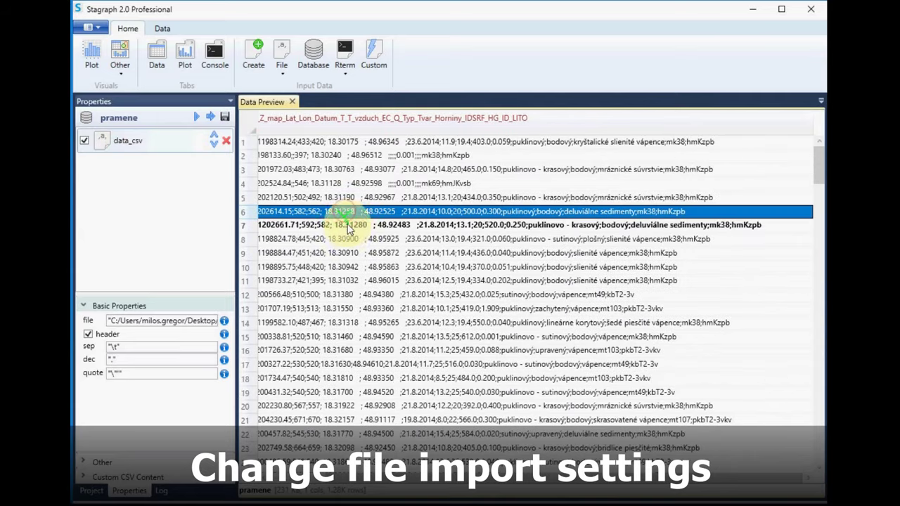
pyautogui.scroll(2, 342, 213)
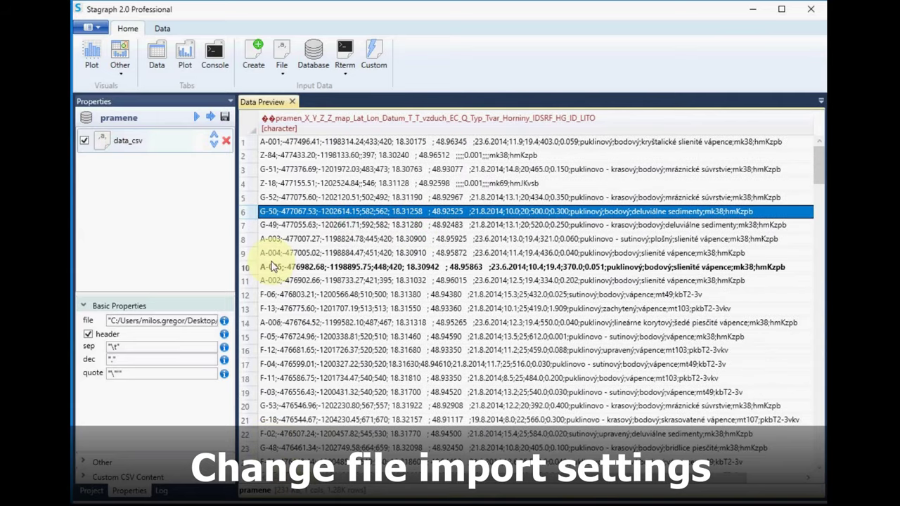
pyautogui.click(267, 157)
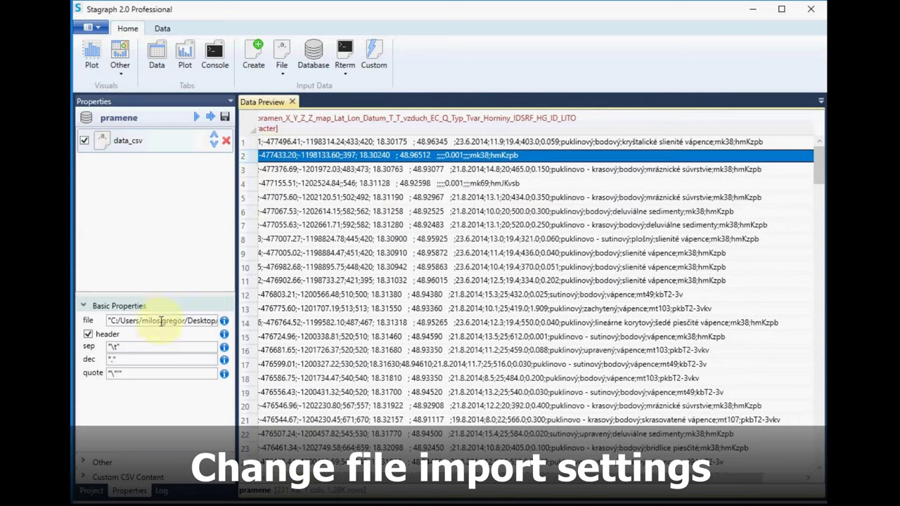
# - Set the column separator of the pramene CSV import to ";", rerun the import and check the split columns in the preview
pyautogui.click(157, 348)
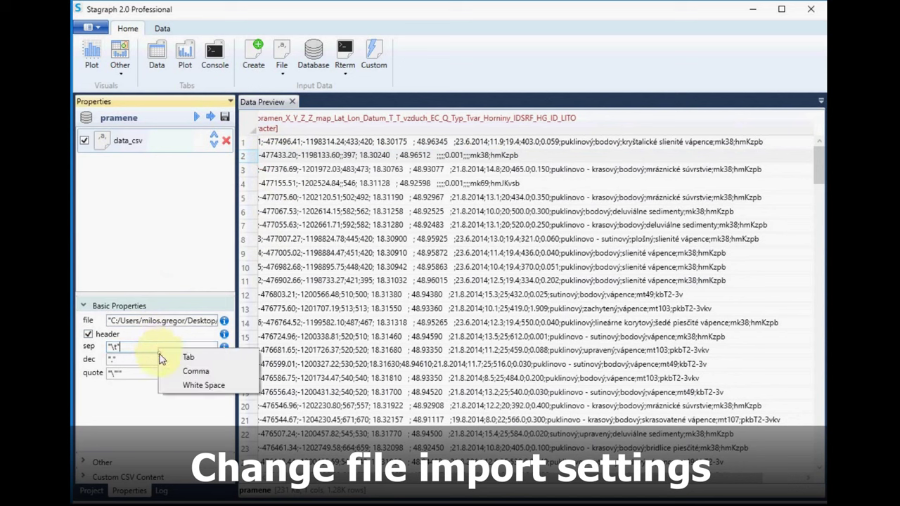
pyautogui.click(159, 355)
pyautogui.click(145, 347)
pyautogui.click(154, 348)
pyautogui.press('BackSpace')
pyautogui.press('BackSpace')
pyautogui.press('BackSpace')
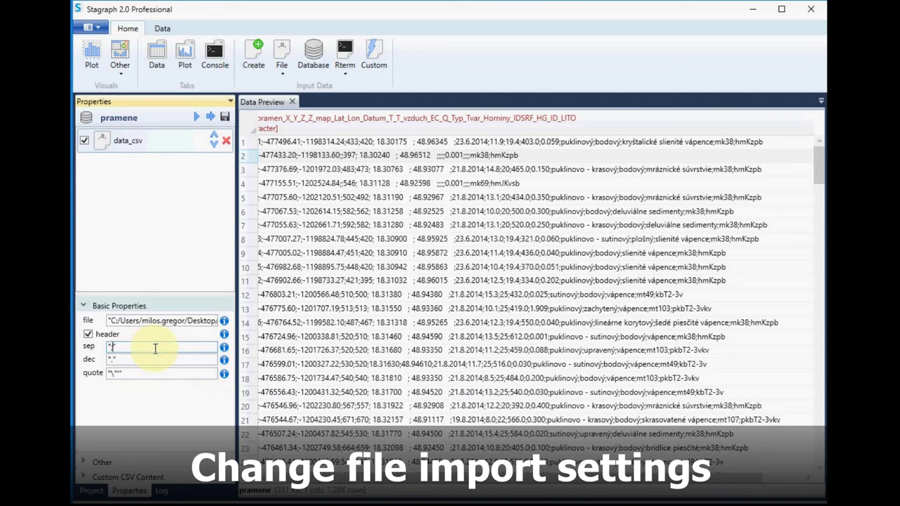
pyautogui.write(';"')
pyautogui.click(209, 118)
pyautogui.click(325, 196)
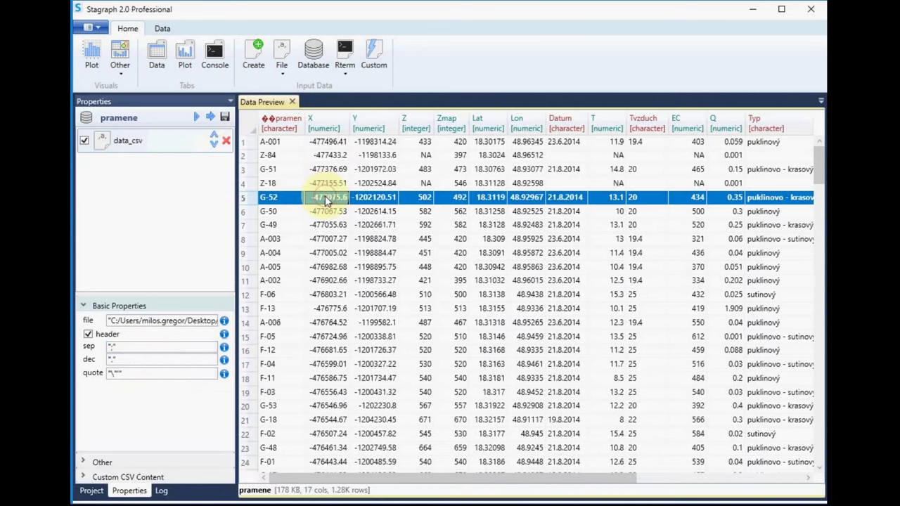
pyautogui.scroll(-2, 343, 255)
pyautogui.scroll(2, 343, 254)
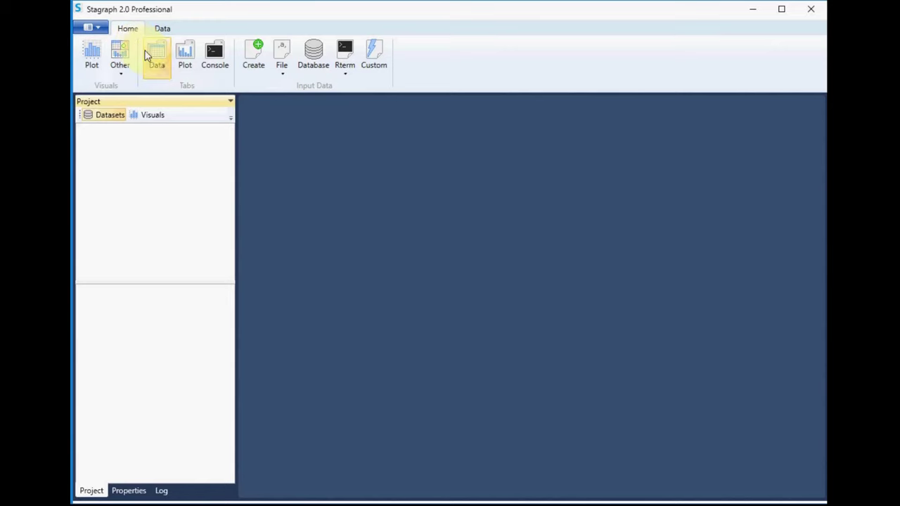
# - Open the data preview and import Geochemicka databaza.xlsx from the desktop as an Excel dataset
pyautogui.click(148, 54)
pyautogui.click(281, 70)
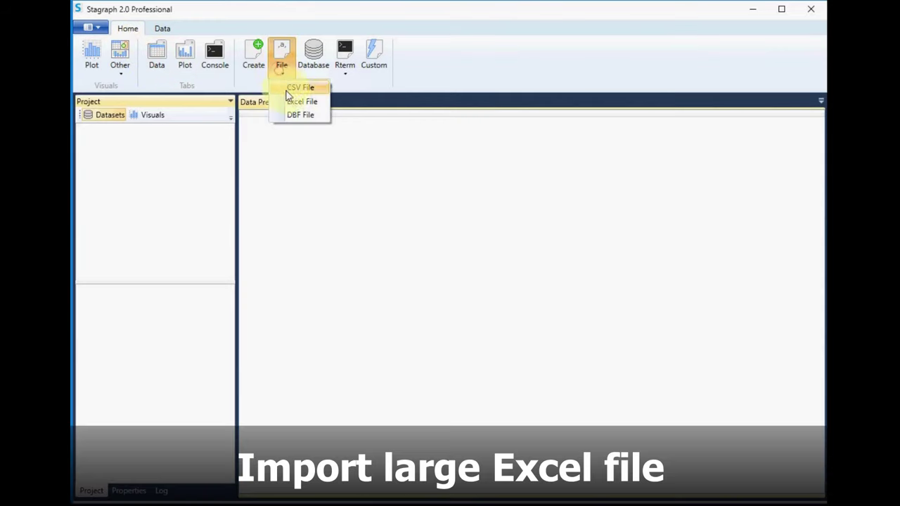
pyautogui.click(300, 100)
pyautogui.click(512, 197)
pyautogui.moveTo(517, 204); pyautogui.dragTo(508, 174)
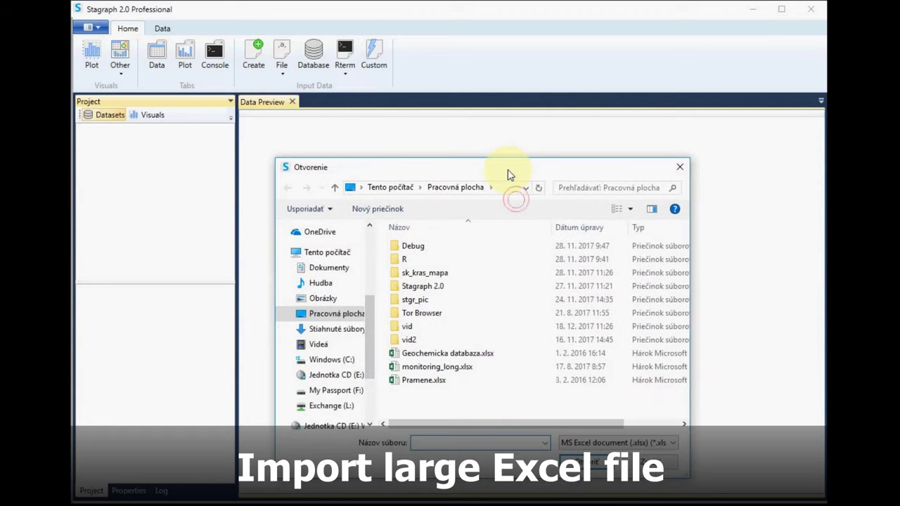
pyautogui.click(438, 357)
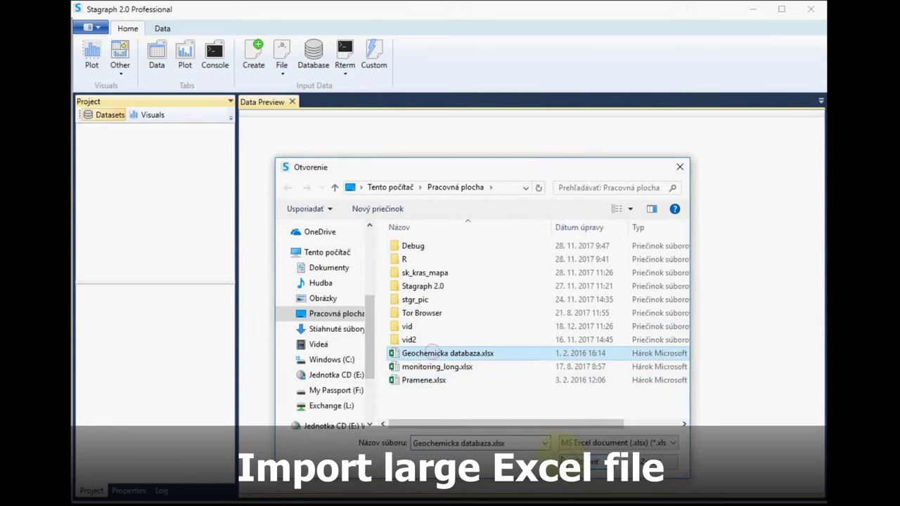
pyautogui.doubleClick(438, 357)
pyautogui.click(454, 262)
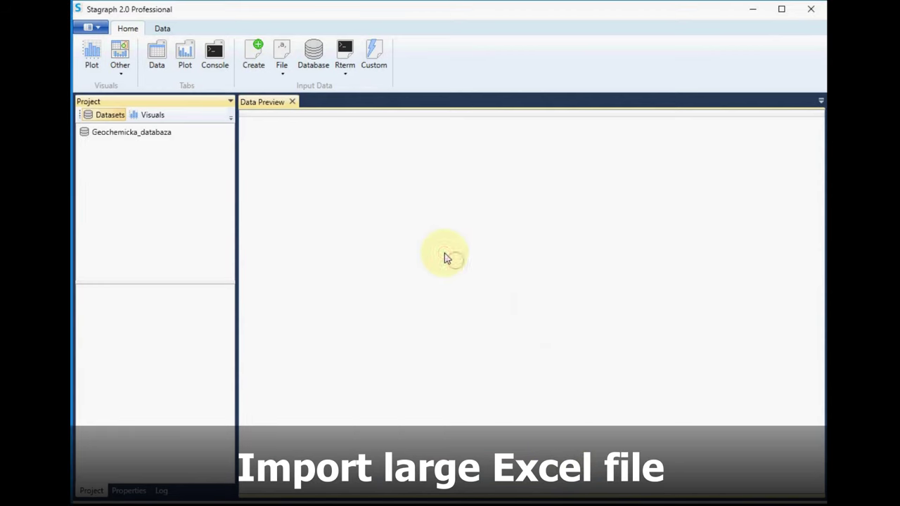
# - Show the Geochemicka_databaza dataset in the preview and open the basic import settings of its data_excel source
pyautogui.click(134, 133)
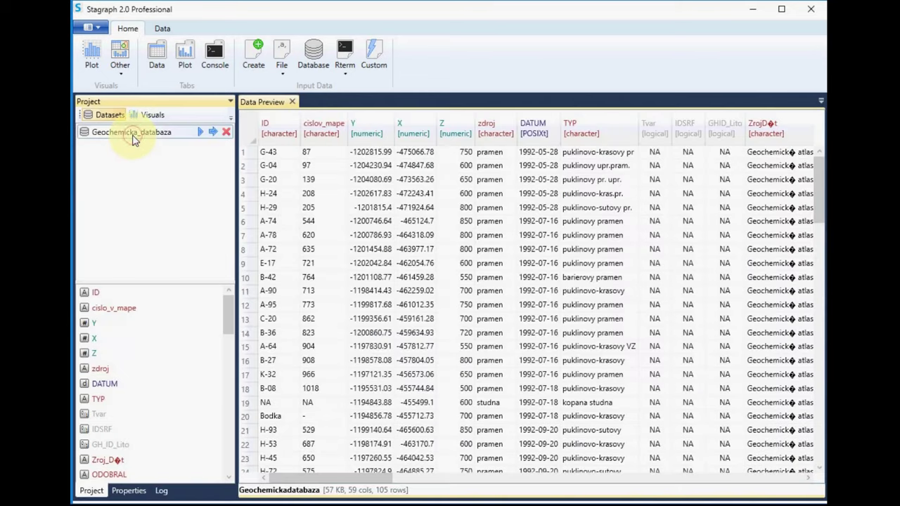
pyautogui.moveTo(225, 316); pyautogui.dragTo(225, 296)
pyautogui.doubleClick(109, 132)
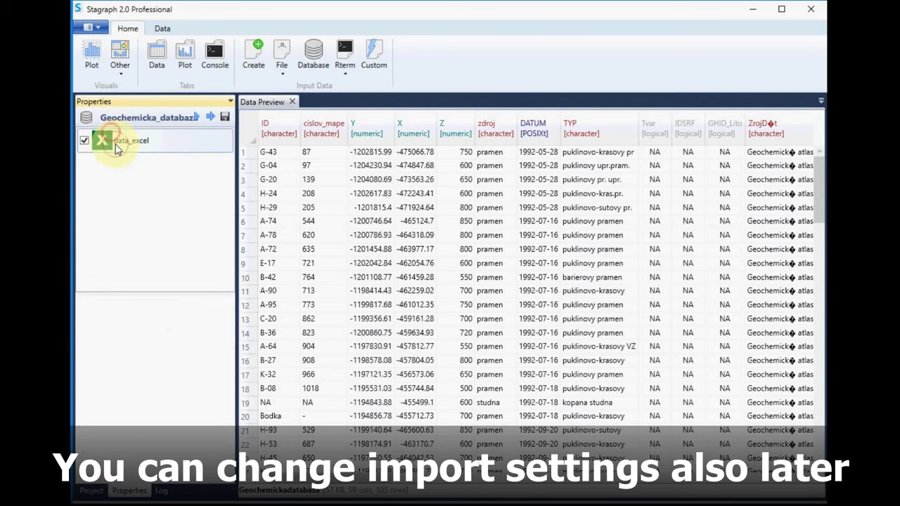
pyautogui.click(116, 144)
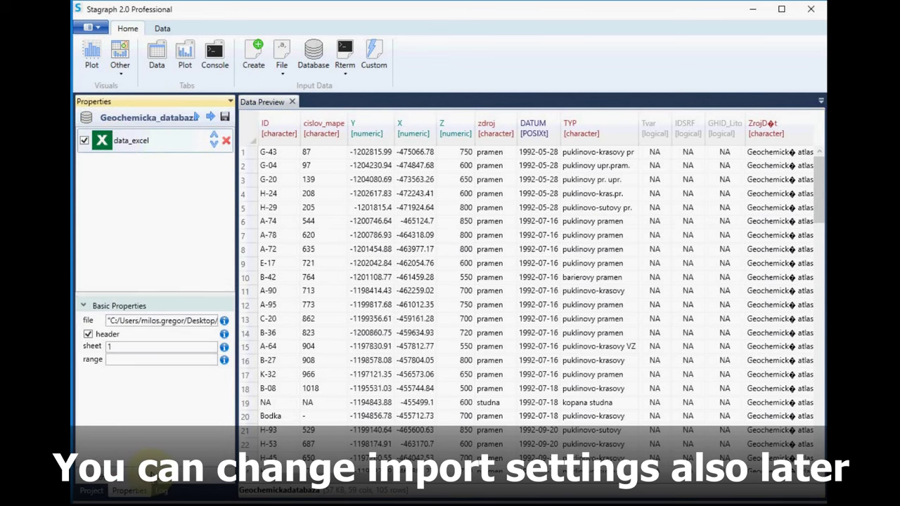
pyautogui.click(147, 306)
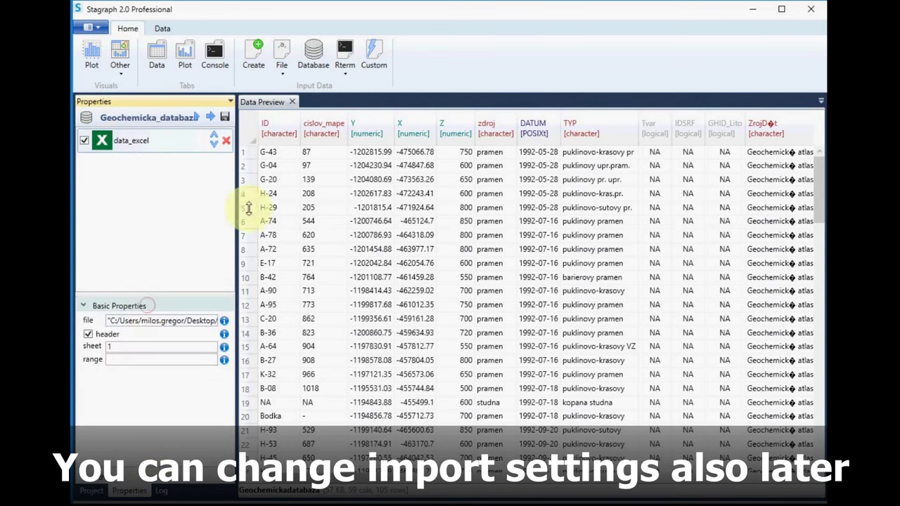
# - Browse the imported Geochemicka_databaza rows in the data preview table
pyautogui.click(357, 206)
pyautogui.scroll(-8, 361, 241)
pyautogui.scroll(-10, 355, 338)
pyautogui.scroll(15, 348, 335)
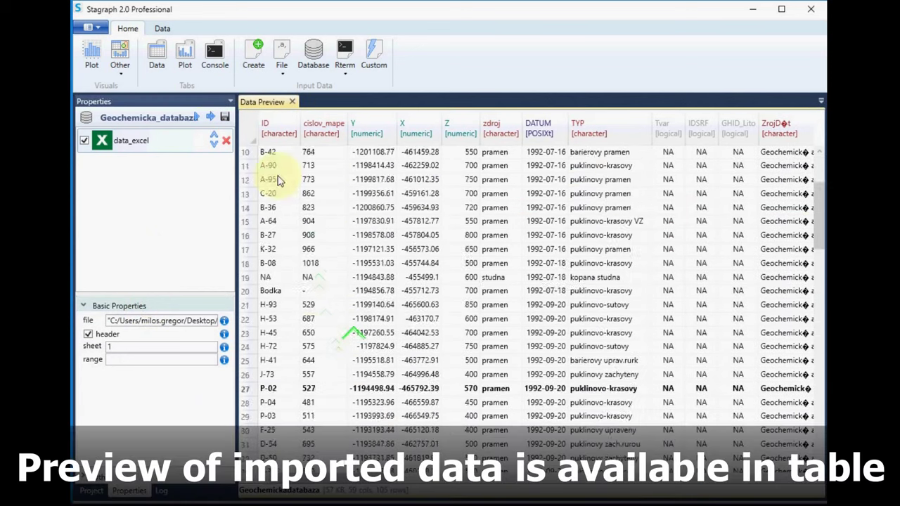
# - Sort the Geochemicka_databaza preview by the ID column and browse the sorted rows
pyautogui.scroll(1, 273, 162)
pyautogui.click(265, 134)
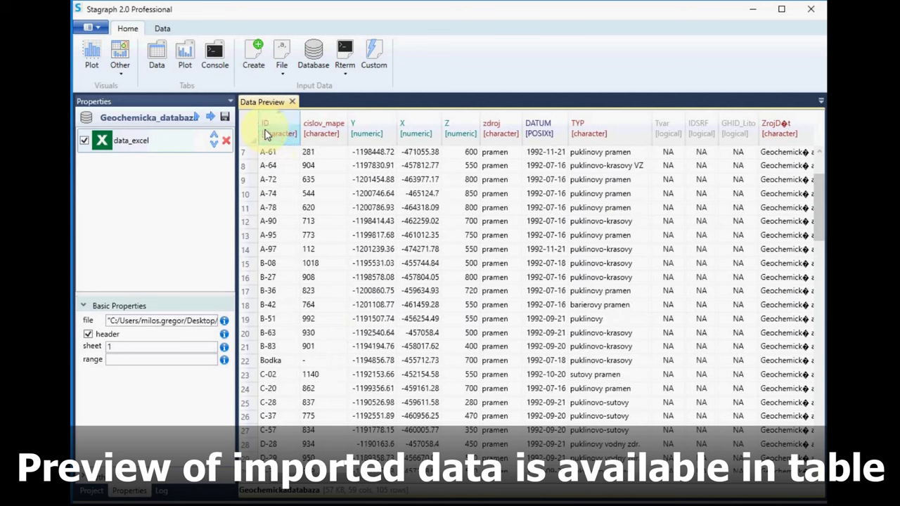
pyautogui.scroll(-3, 305, 330)
pyautogui.scroll(5, 308, 336)
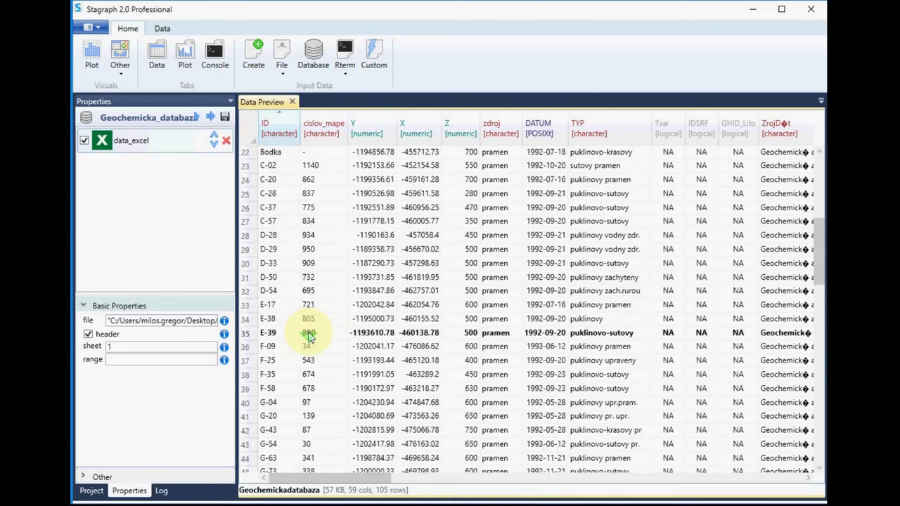
pyautogui.click(494, 217)
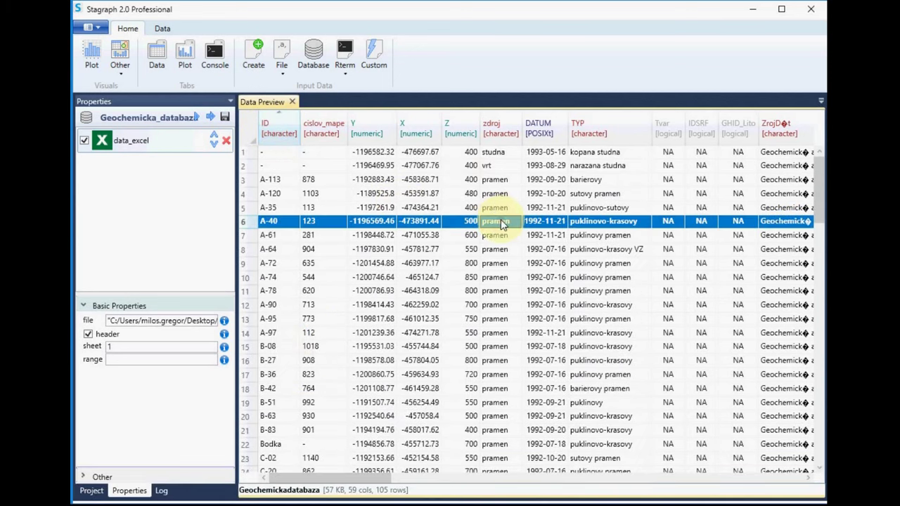
pyautogui.moveTo(372, 482); pyautogui.dragTo(331, 484)
pyautogui.click(492, 180)
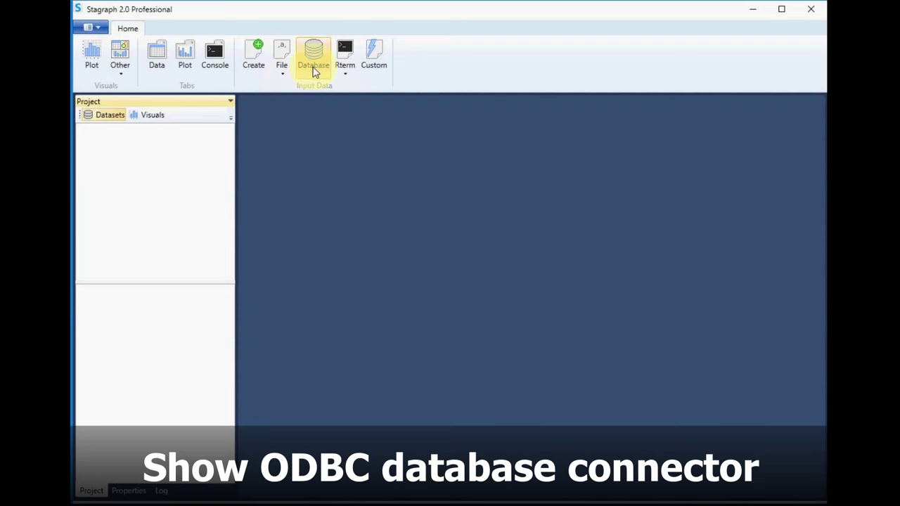
# - Start a new ODBC database import and insert the sample Standard PostgreSQL connection string
pyautogui.click(314, 66)
pyautogui.doubleClick(438, 134)
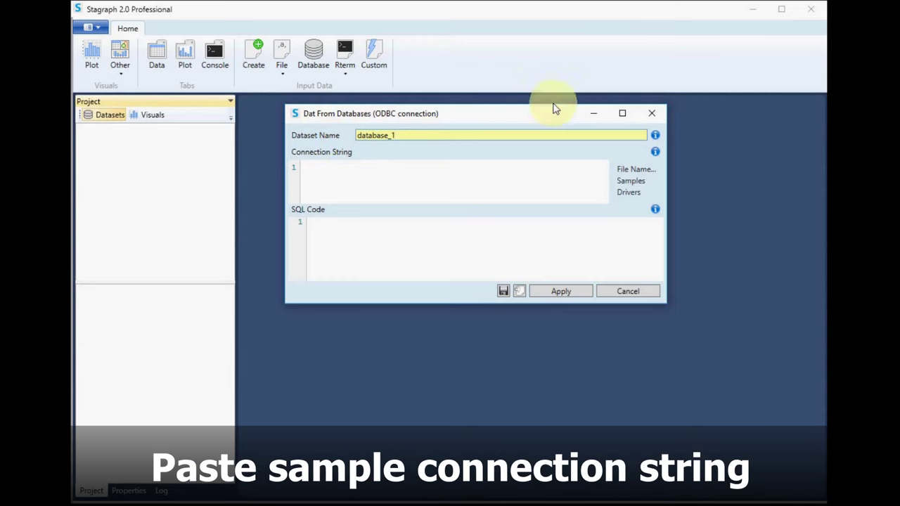
pyautogui.click(580, 162)
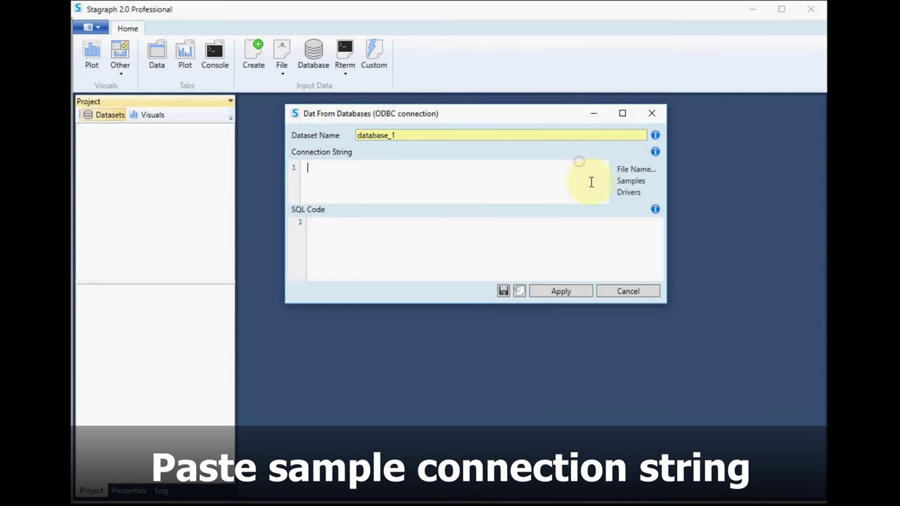
pyautogui.click(629, 184)
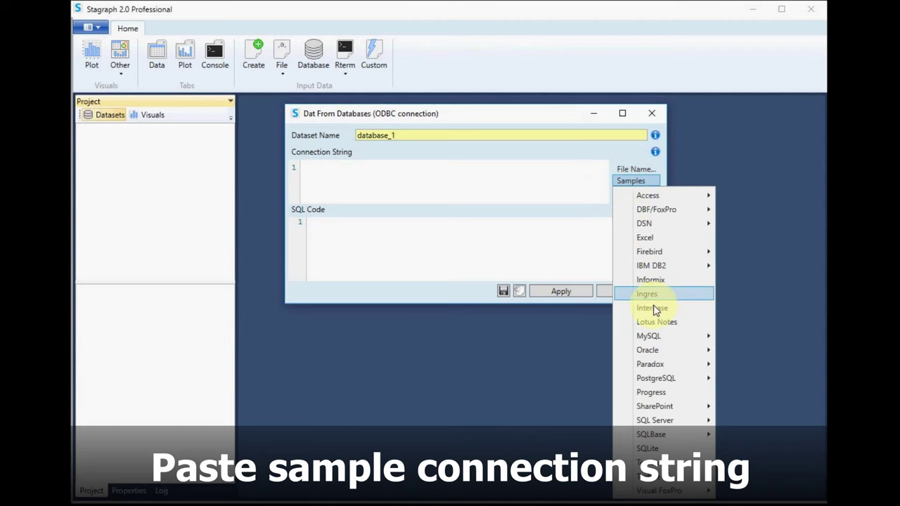
pyautogui.moveTo(650, 373)
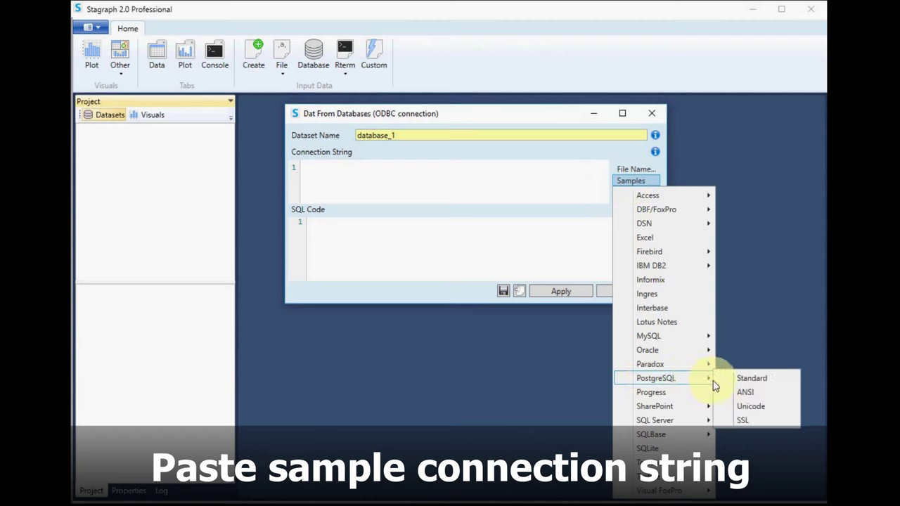
pyautogui.click(748, 379)
# - Replace the {PostgreSQL} driver in the connection string with the installed 32-bit PostgreSQL ANSI driver
pyautogui.click(424, 180)
pyautogui.moveTo(345, 168); pyautogui.dragTo(407, 169)
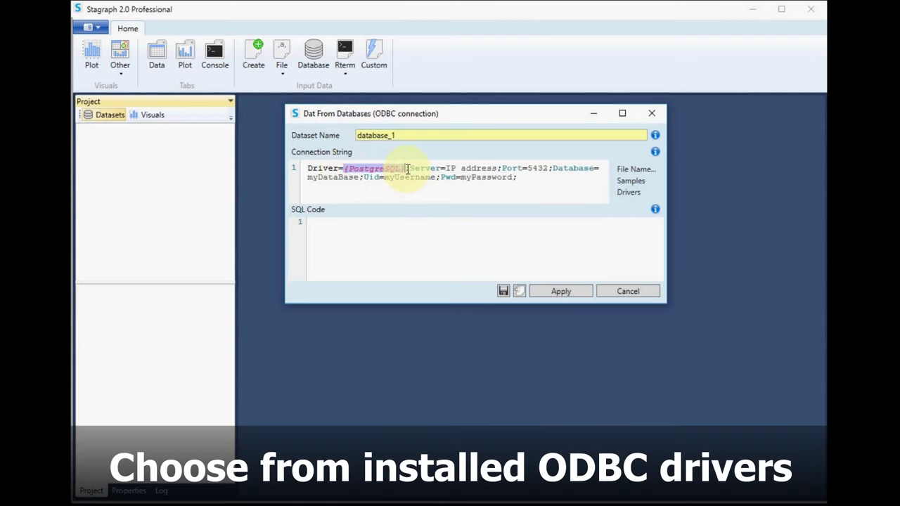
pyautogui.click(628, 192)
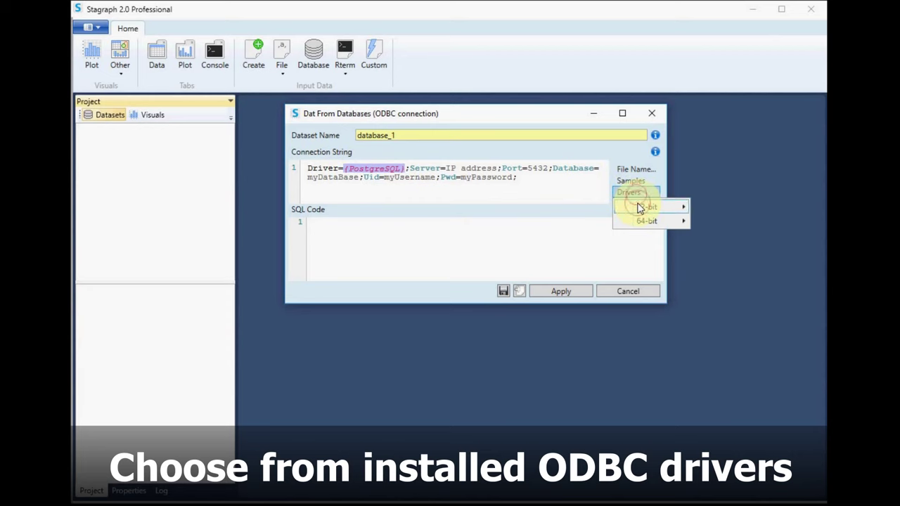
pyautogui.moveTo(640, 207)
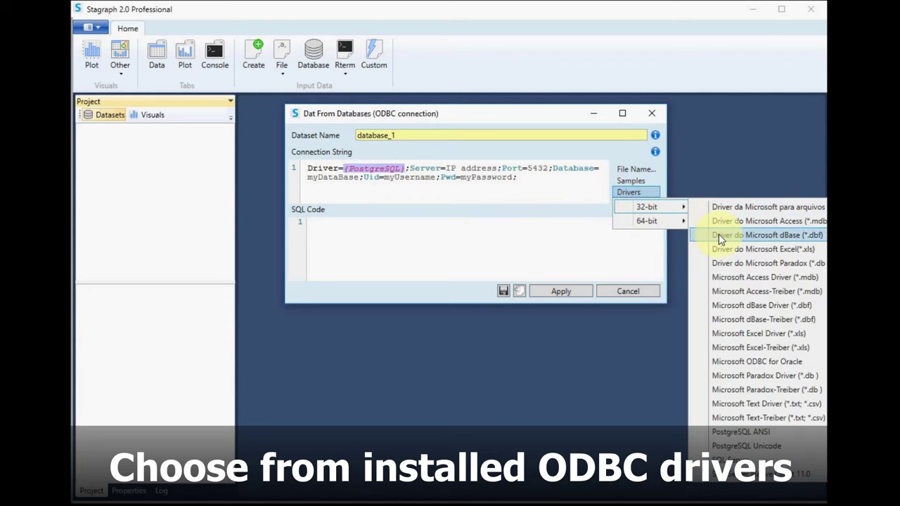
pyautogui.click(736, 433)
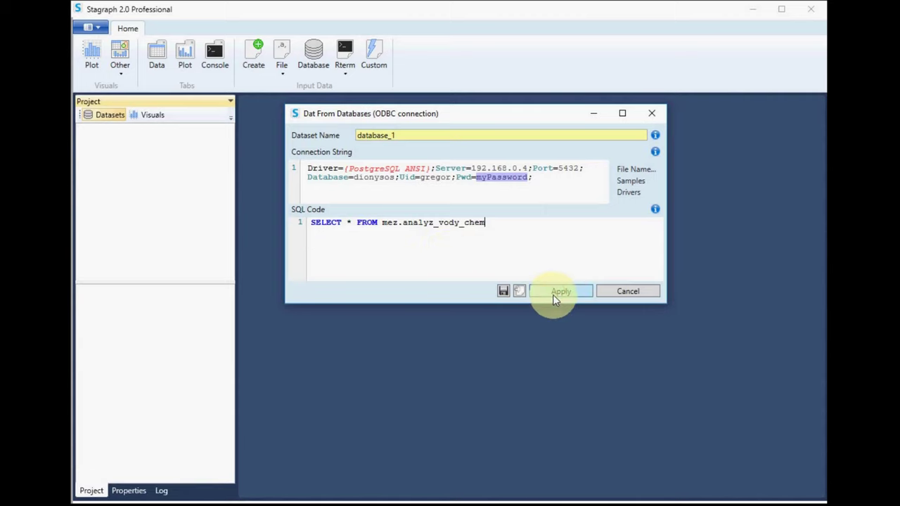
# - Apply the database import with the query SELECT * FROM mez.analyz_vody_chem and open the database_1 dataset
pyautogui.click(553, 291)
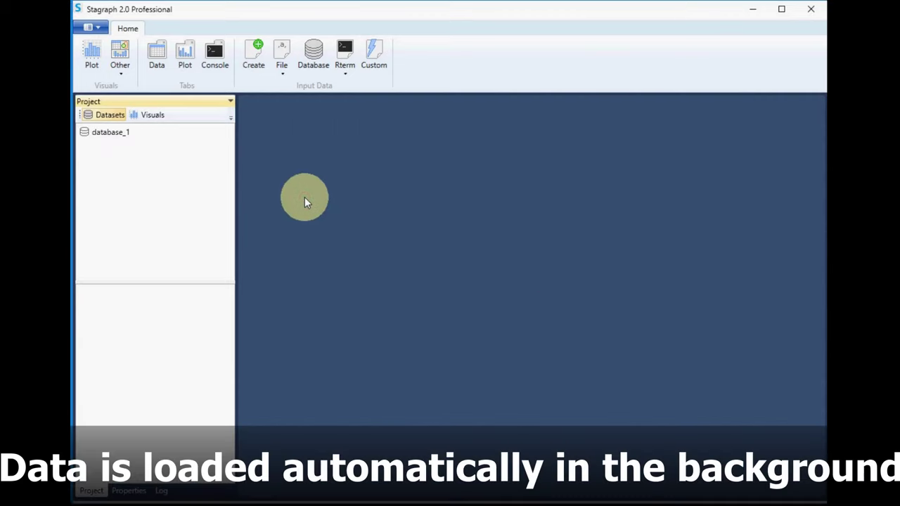
pyautogui.click(150, 135)
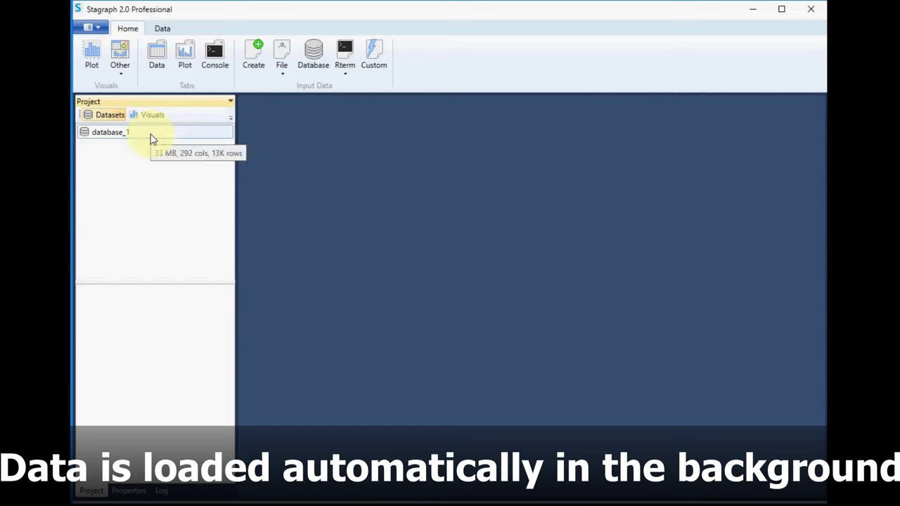
pyautogui.doubleClick(106, 133)
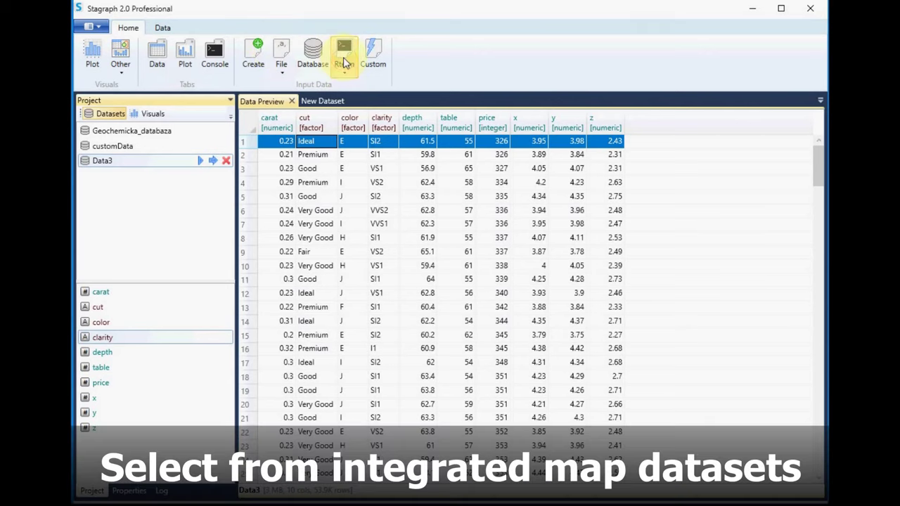
# - Add R's World Cities map dataset to the project under the name cities and show it in the preview
pyautogui.click(344, 56)
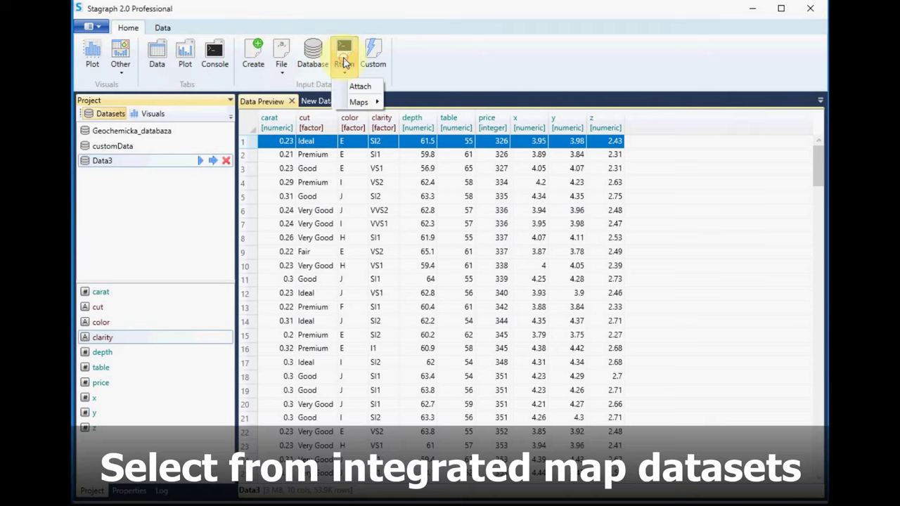
pyautogui.click(345, 103)
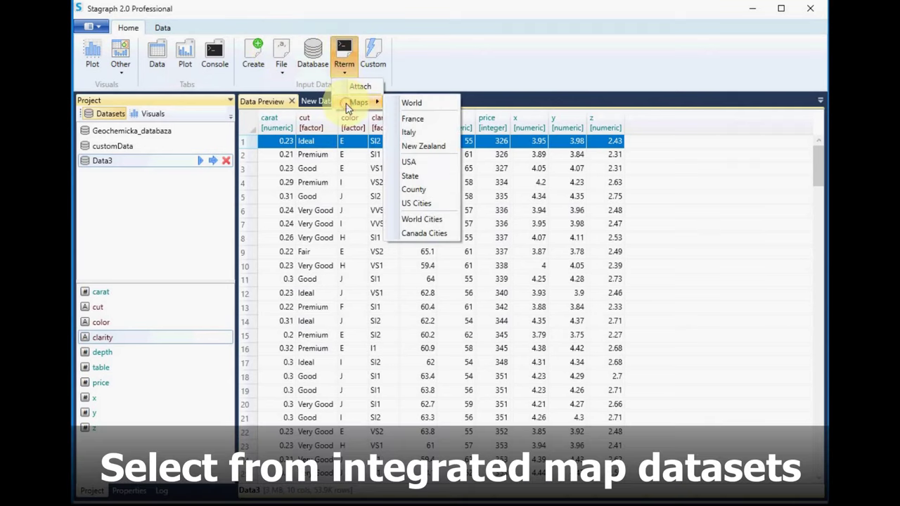
pyautogui.click(422, 219)
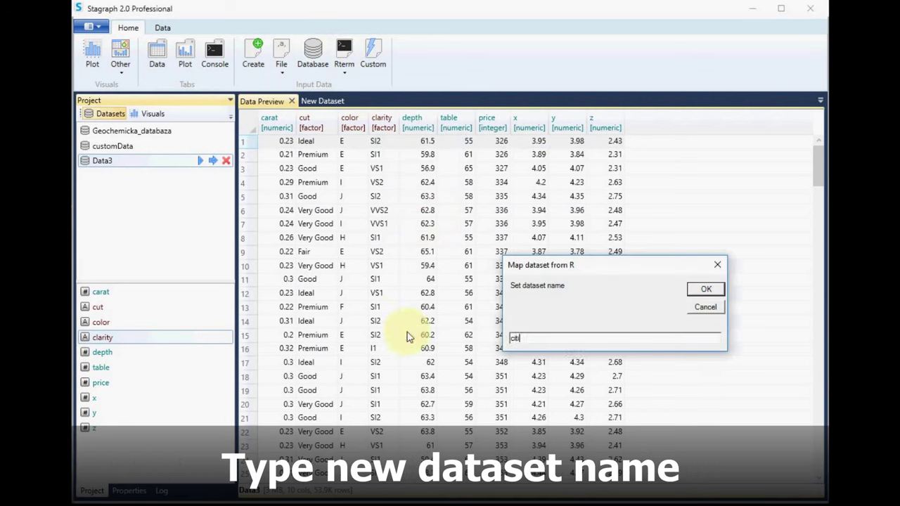
pyautogui.click(703, 290)
pyautogui.click(85, 175)
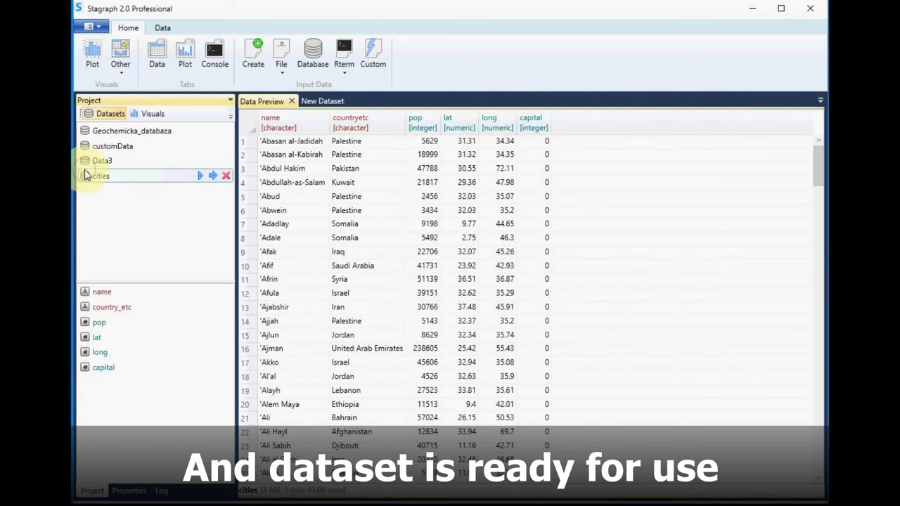
# - Browse the rows of the cities dataset in the data preview, returning to the first rows
pyautogui.click(462, 292)
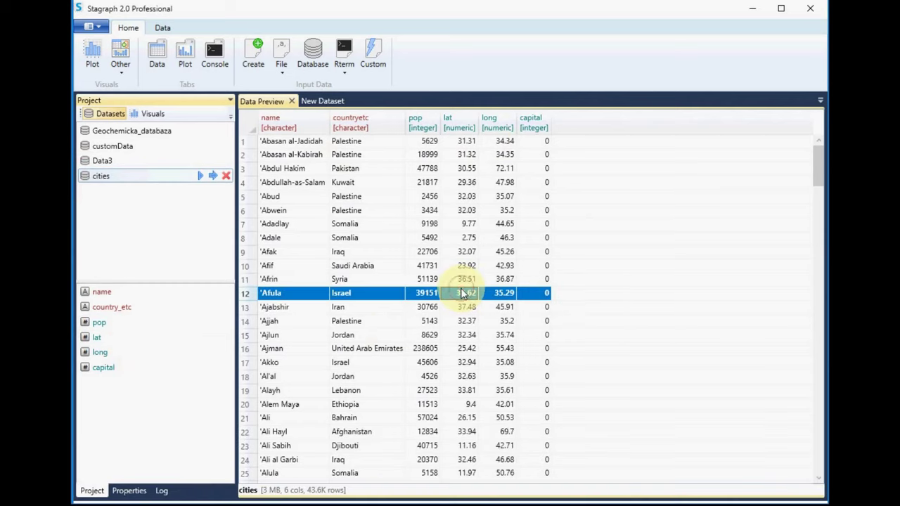
pyautogui.scroll(-8, 463, 294)
pyautogui.scroll(-20, 461, 292)
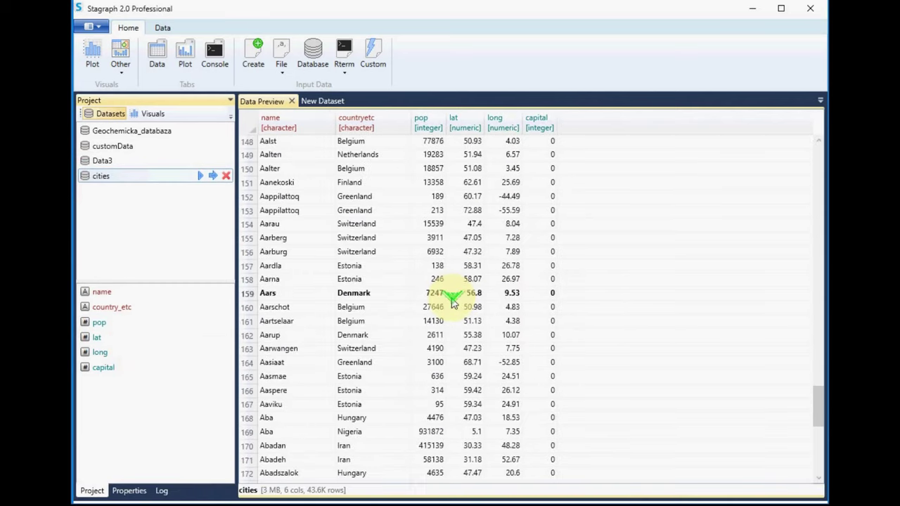
pyautogui.scroll(20, 451, 310)
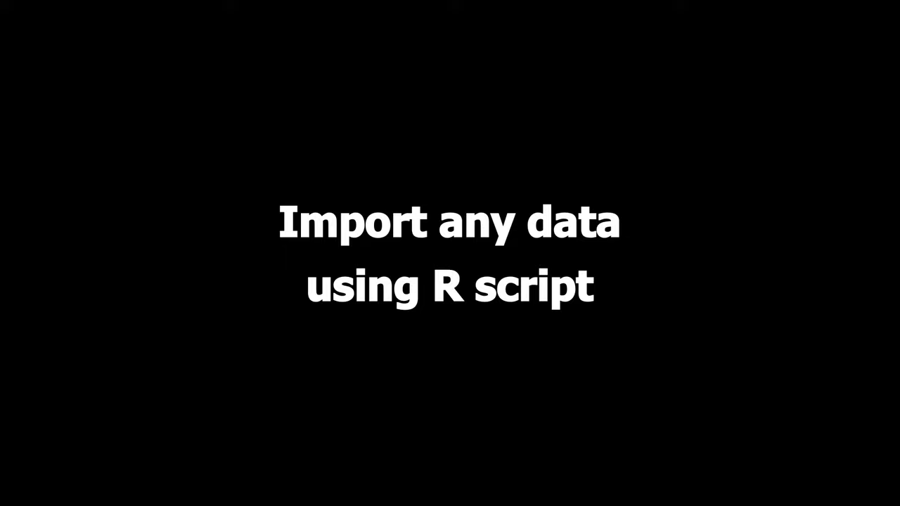
# - Create the DT dataset from custom R code that pipes diamonds into sample_n(500)
pyautogui.click(369, 66)
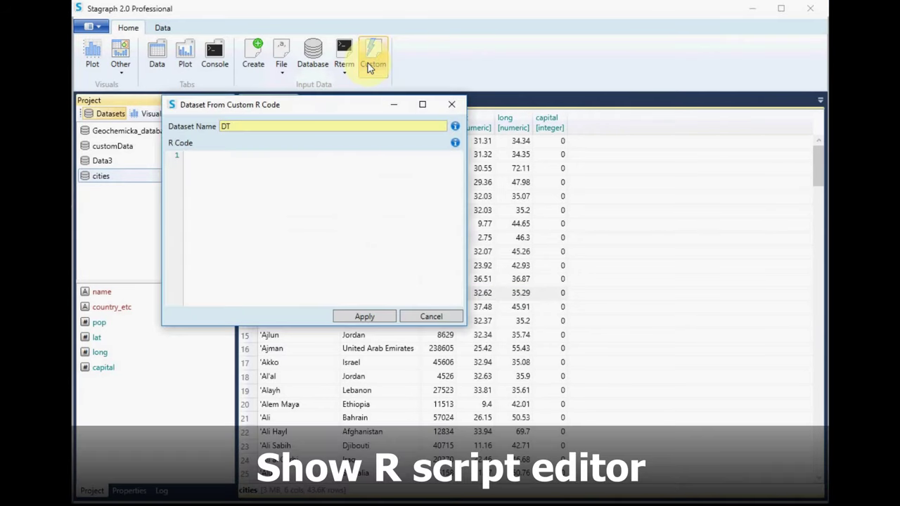
pyautogui.click(190, 159)
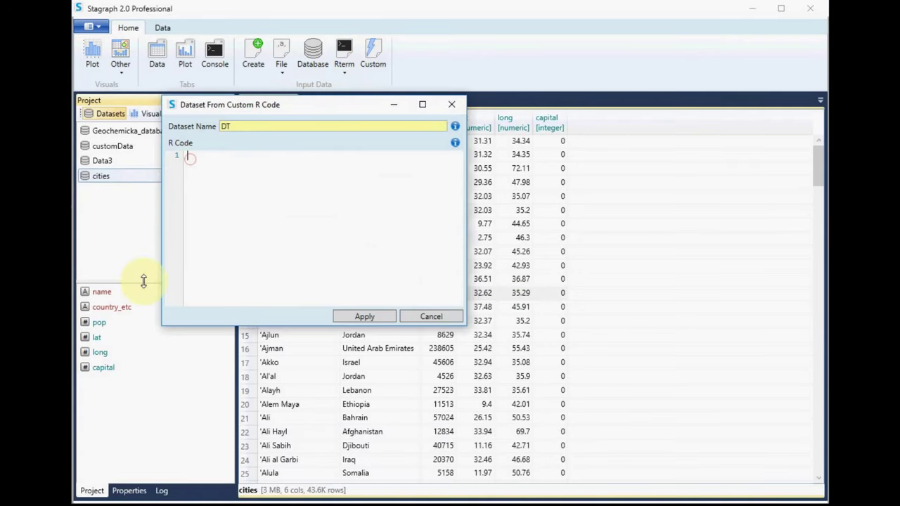
pyautogui.write('DT<- diamonds %>%')
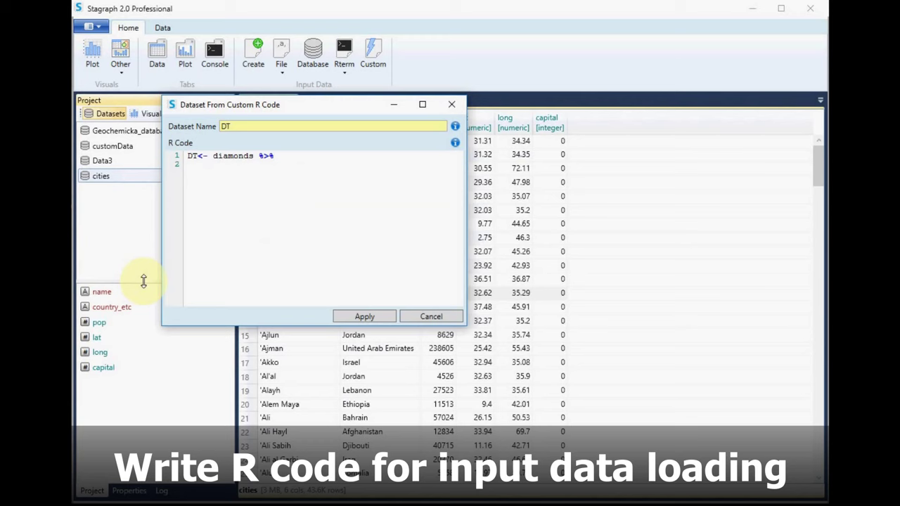
pyautogui.write('sample_n(500')
pyautogui.click(373, 316)
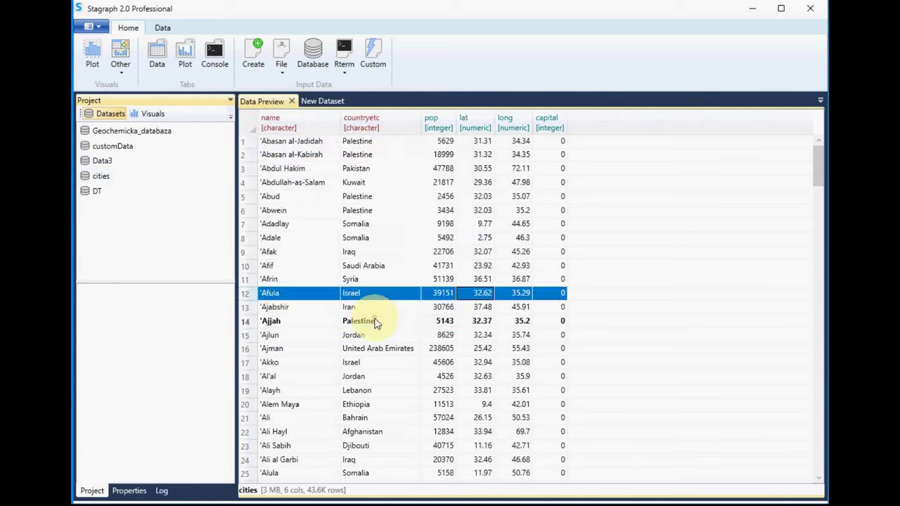
# - Show the DT dataset in the data preview and browse its sampled rows
pyautogui.click(95, 192)
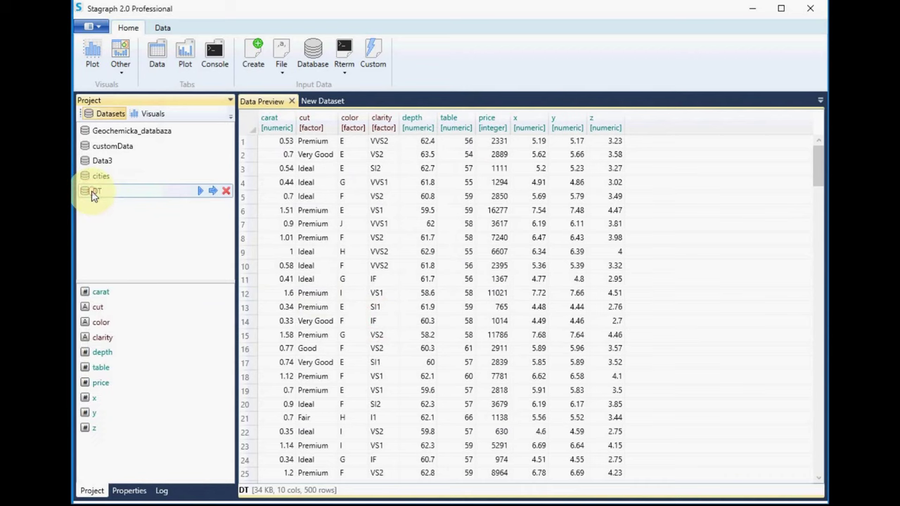
pyautogui.click(342, 279)
pyautogui.scroll(-5, 346, 304)
pyautogui.scroll(5, 346, 303)
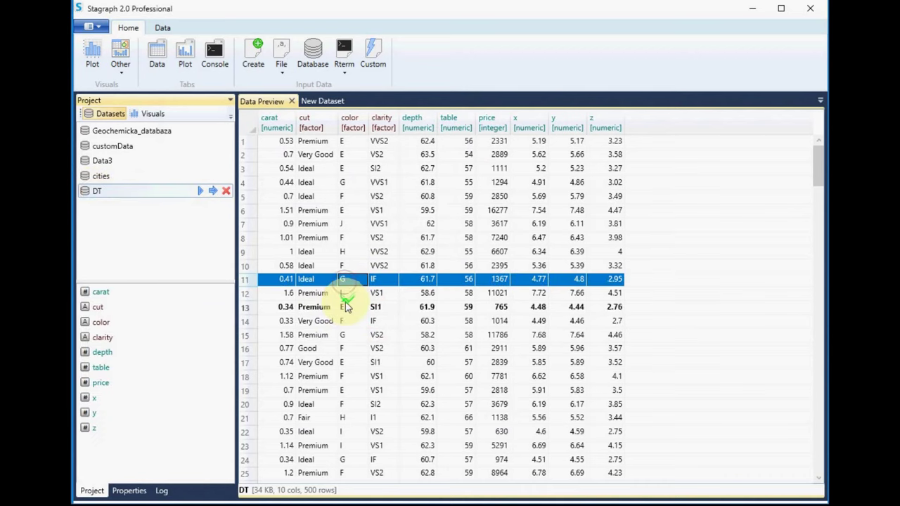
pyautogui.click(322, 237)
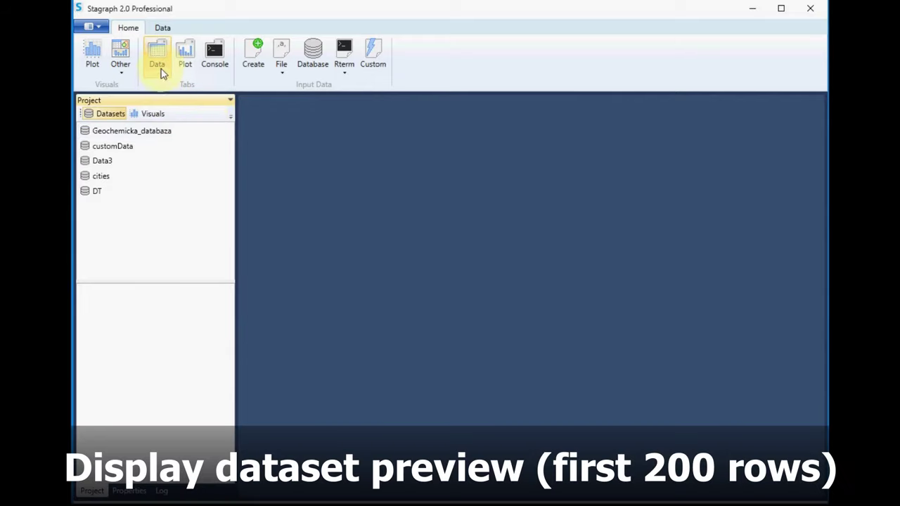
# - Reopen the data preview, display Geochemicka_databaza in it and close the preview again
pyautogui.click(159, 67)
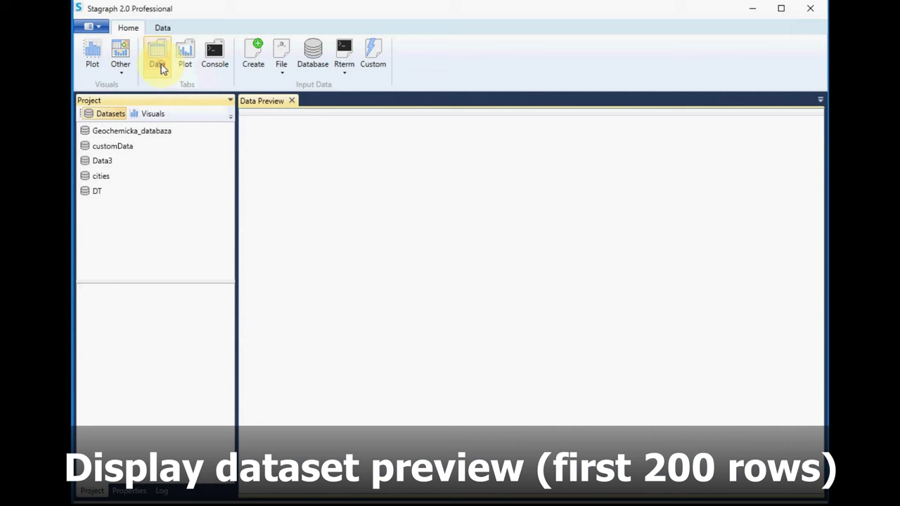
pyautogui.click(146, 134)
pyautogui.click(212, 133)
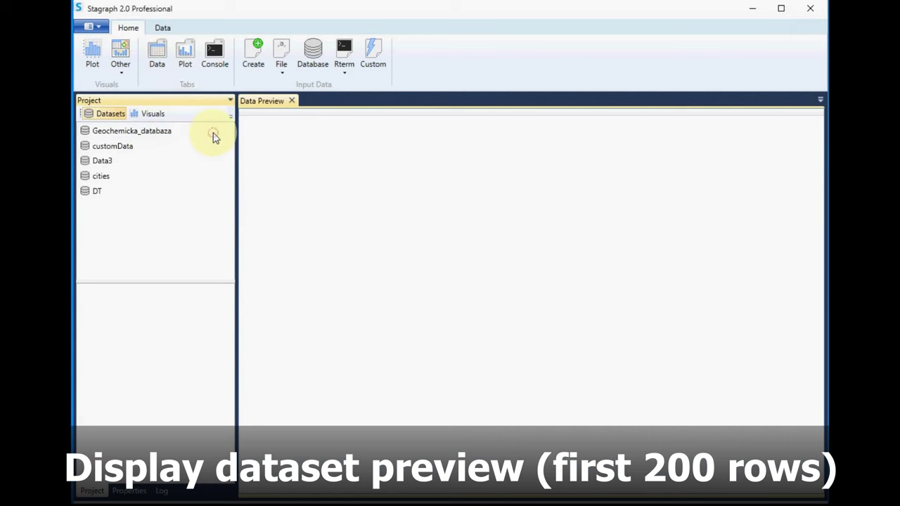
pyautogui.click(358, 205)
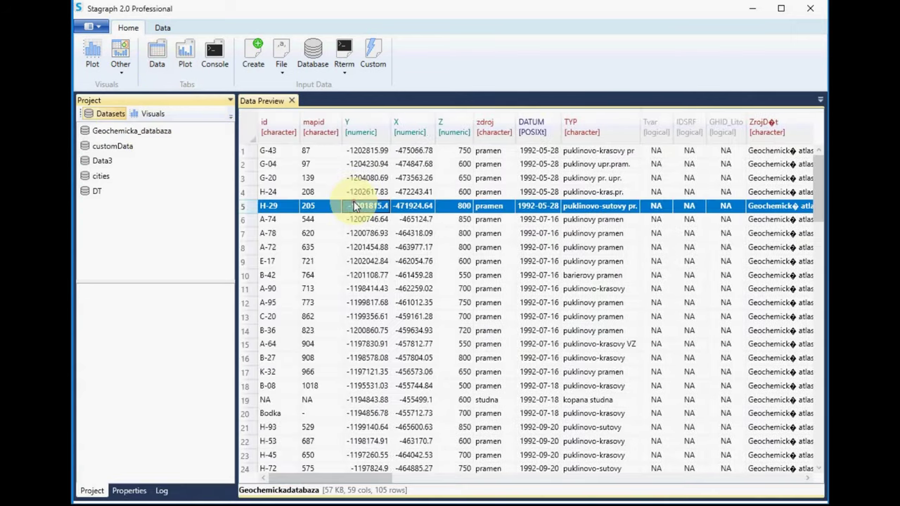
pyautogui.click(291, 100)
# - Explore the variable list of the Geochemicka_databaza dataset down to its last variables and check a variable's data type
pyautogui.click(113, 131)
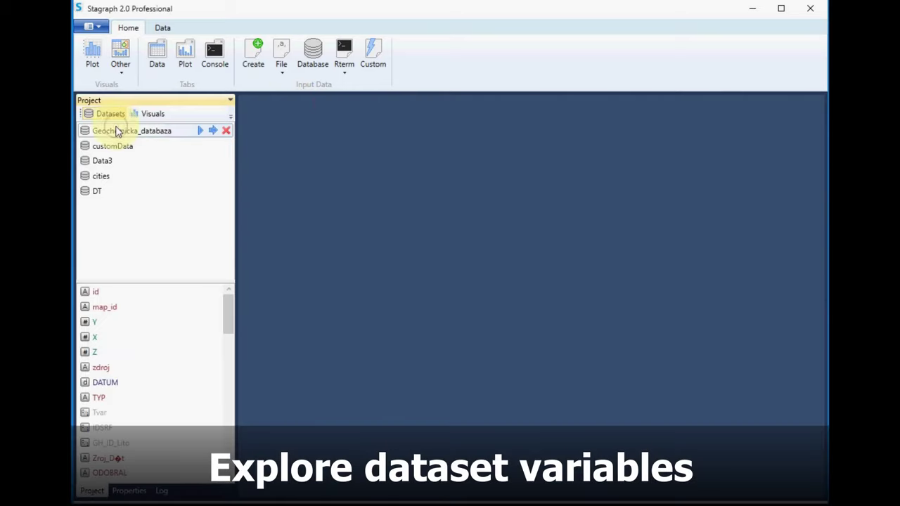
pyautogui.scroll(-10, 91, 380)
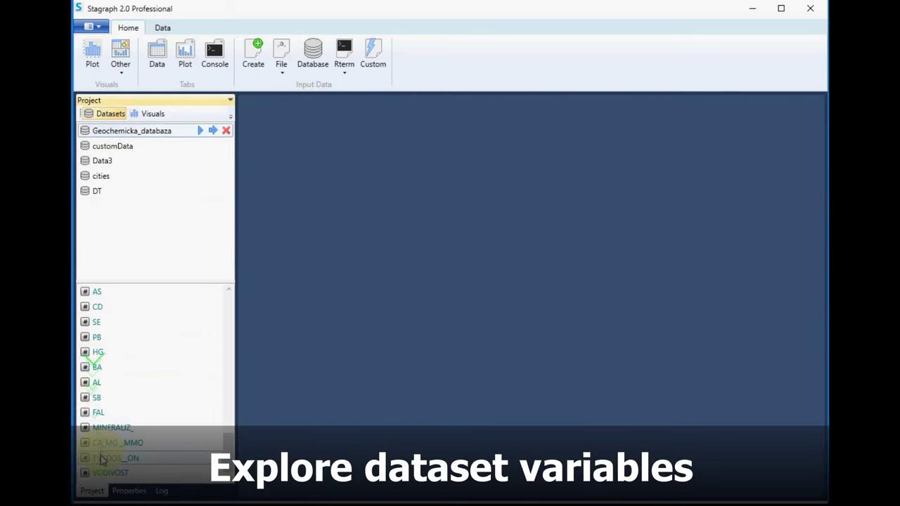
pyautogui.moveTo(226, 450)
pyautogui.mouseDown()
pyautogui.moveTo(227, 362)
pyautogui.moveTo(237, 337)
pyautogui.moveTo(227, 463)
pyautogui.mouseUp()
pyautogui.click(97, 367)
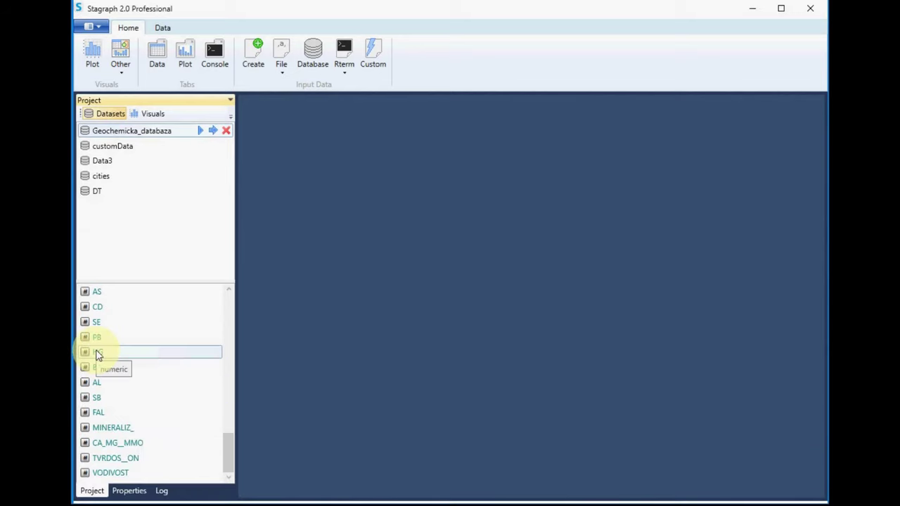
# - Look through the variables of the customData, Data3, cities and DT datasets
pyautogui.scroll(10, 99, 369)
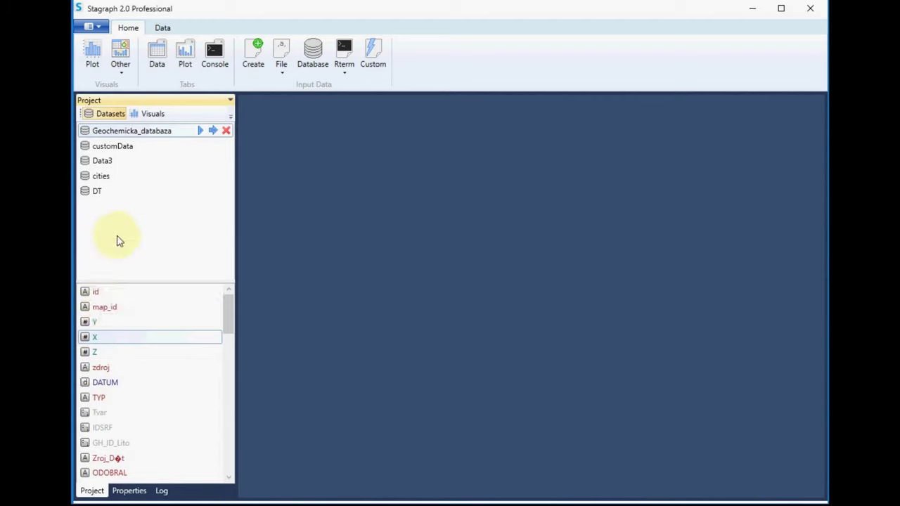
pyautogui.click(116, 146)
pyautogui.click(113, 161)
pyautogui.click(112, 175)
pyautogui.click(114, 191)
# - Open the cities dataset for fixing values, widen the Data Editor to show all columns, browse the rows and close it
pyautogui.click(112, 177)
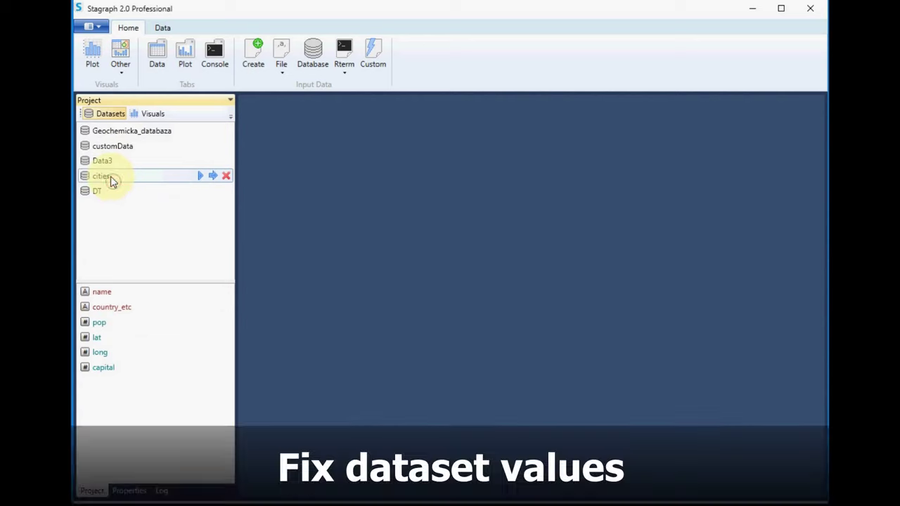
pyautogui.rightClick(110, 178)
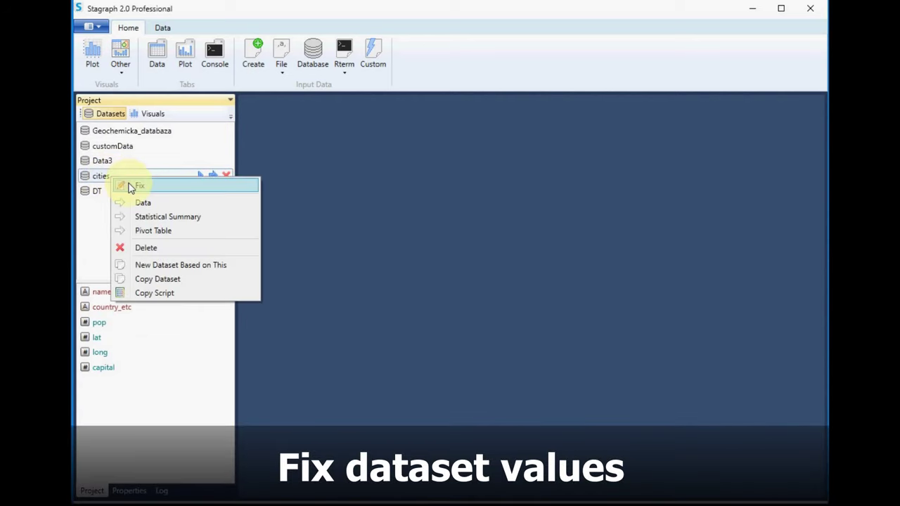
pyautogui.click(130, 186)
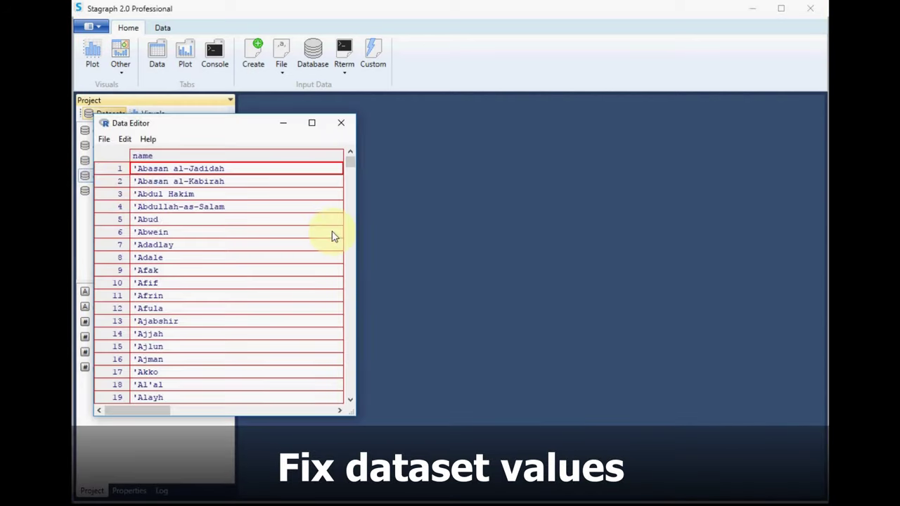
pyautogui.moveTo(357, 238); pyautogui.dragTo(769, 238)
pyautogui.click(355, 281)
pyautogui.scroll(-20, 355, 281)
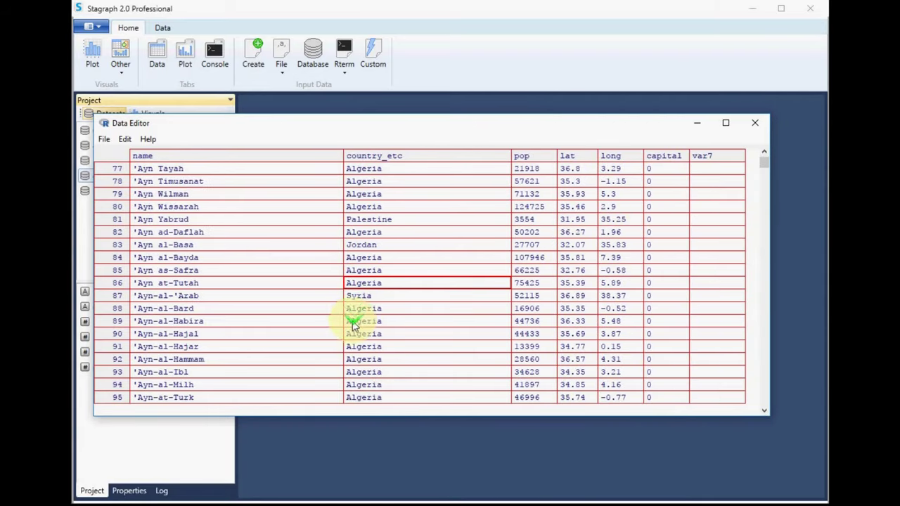
pyautogui.moveTo(770, 166); pyautogui.dragTo(751, 195)
pyautogui.click(747, 124)
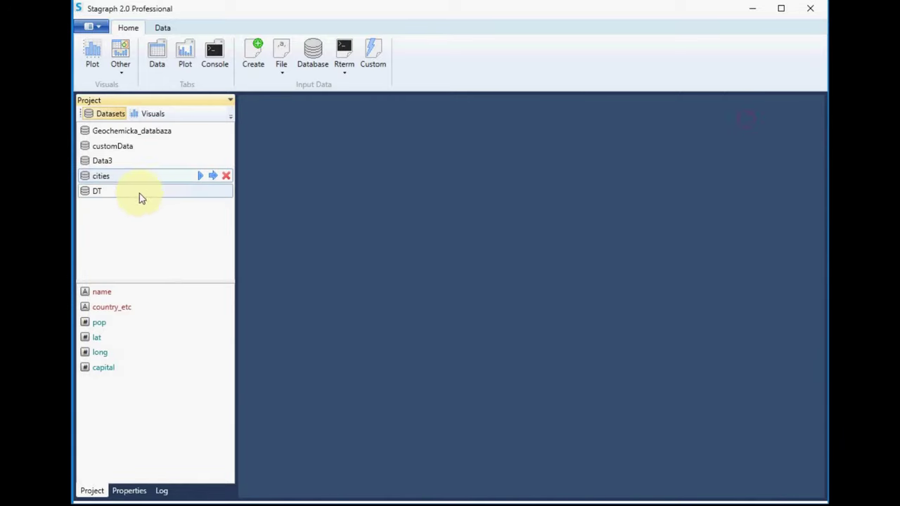
# - Copy the cities dataset as an R script and place it in a new R Console
pyautogui.rightClick(117, 181)
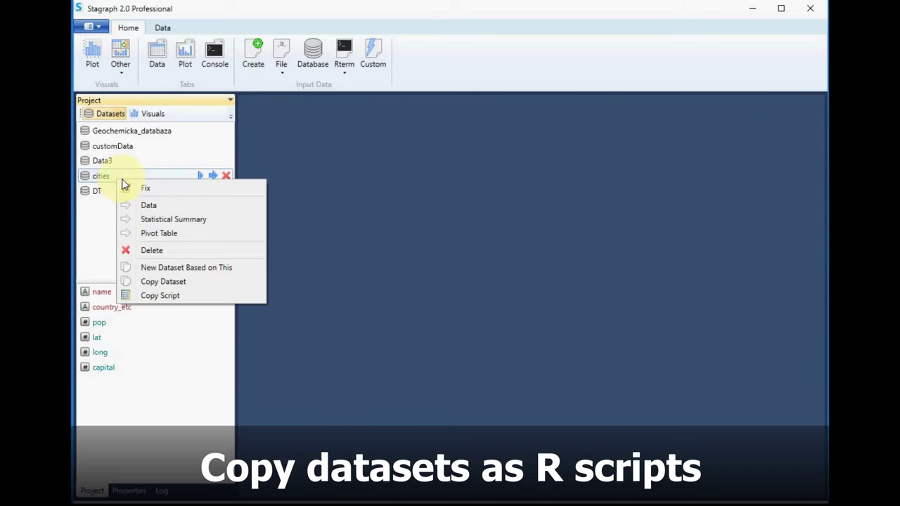
pyautogui.click(144, 295)
pyautogui.click(215, 54)
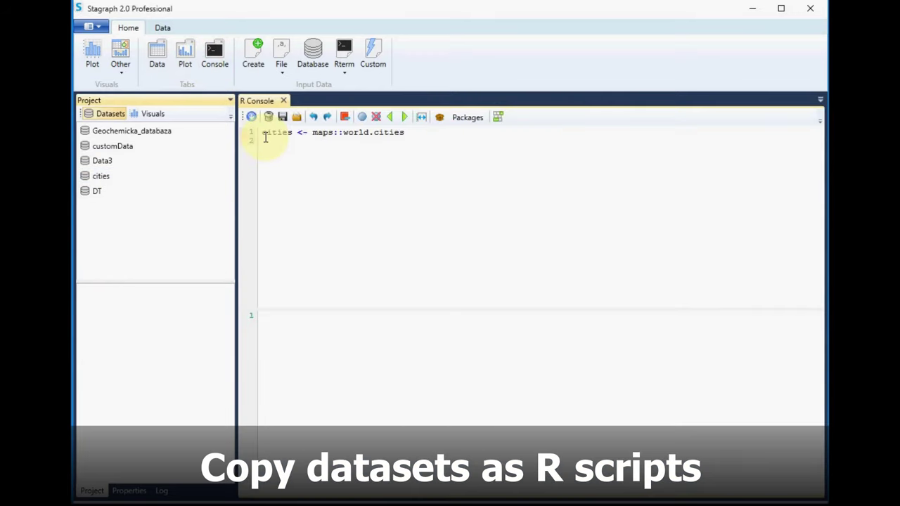
# - Copy the script of the customData dataset and paste it below the cities line in the R Console
pyautogui.rightClick(109, 154)
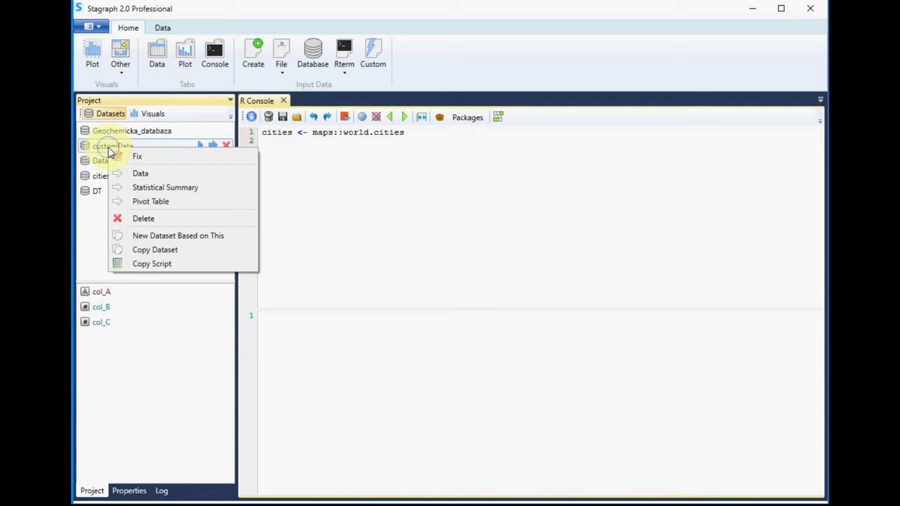
pyautogui.click(146, 265)
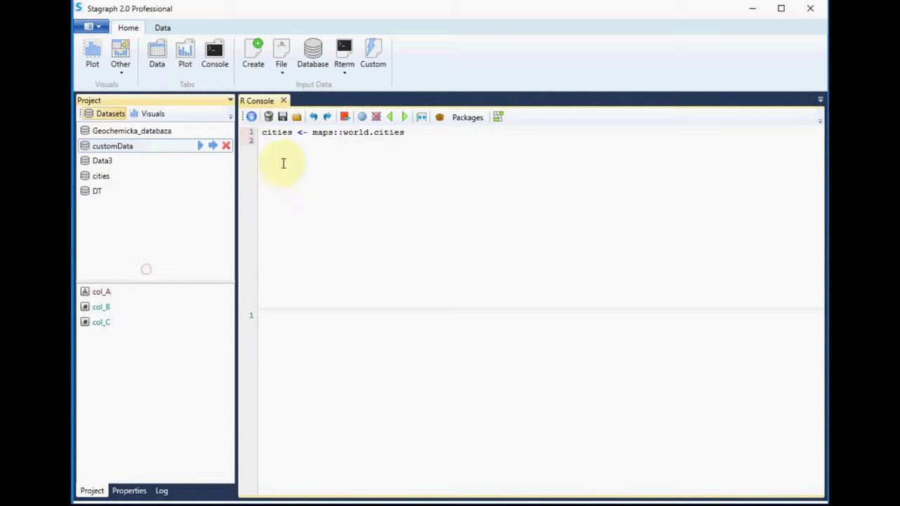
pyautogui.hotkey('ctrl', 'v')
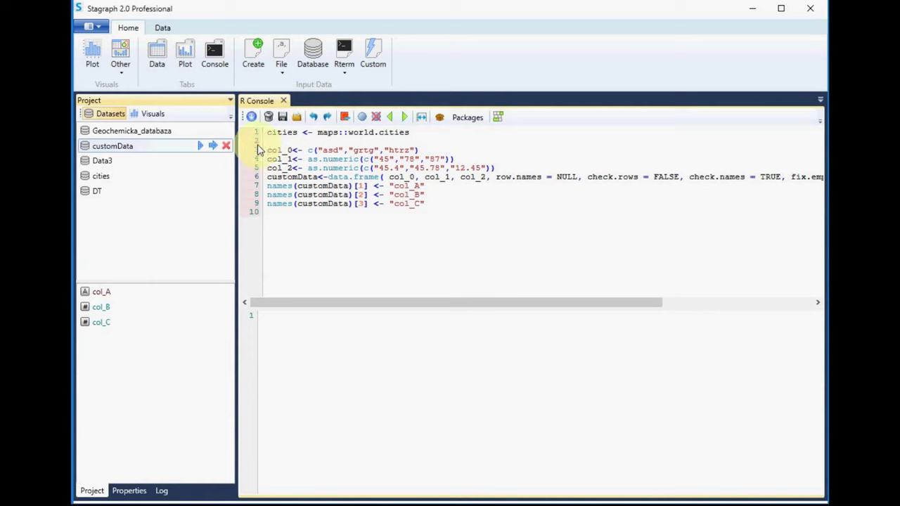
# - Paste the Geochemicka_databaza dataset's script at the end of the R Console code, then close the console
pyautogui.rightClick(128, 131)
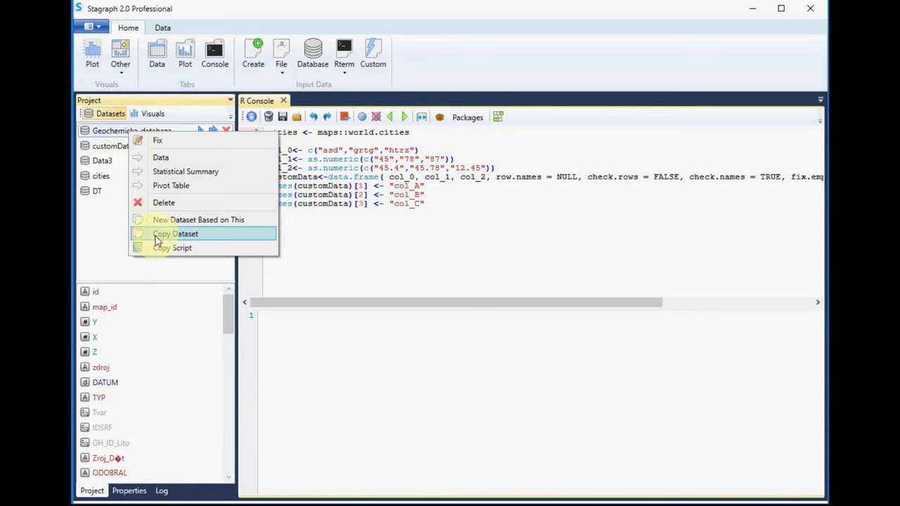
pyautogui.click(159, 248)
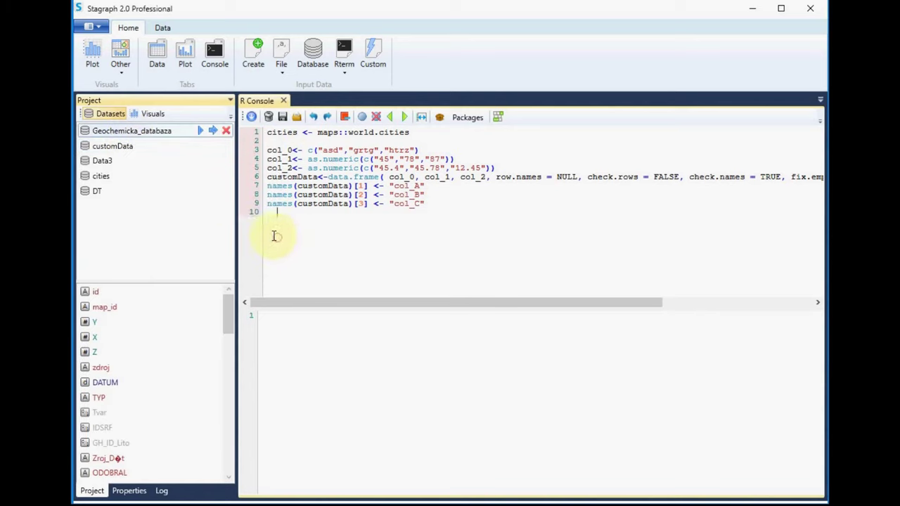
pyautogui.hotkey('ctrl', 'v')
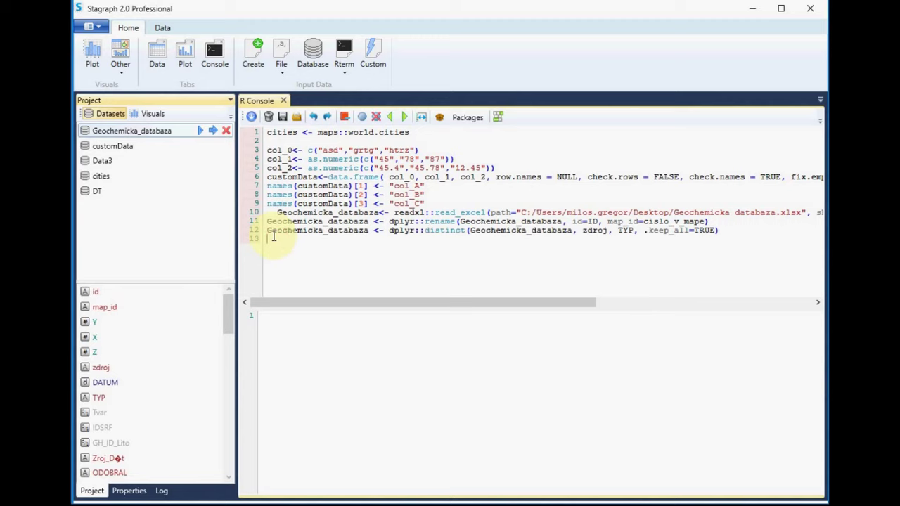
pyautogui.click(284, 101)
# - Duplicate Geochemicka_databaza as Copy_Geochemicka_databaza, view the copy's variables and remove the copy from the project
pyautogui.rightClick(176, 132)
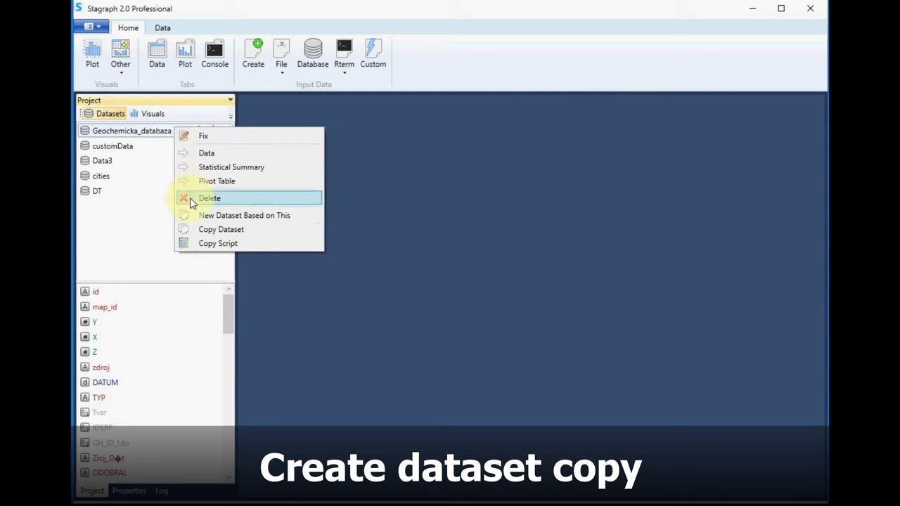
pyautogui.click(196, 230)
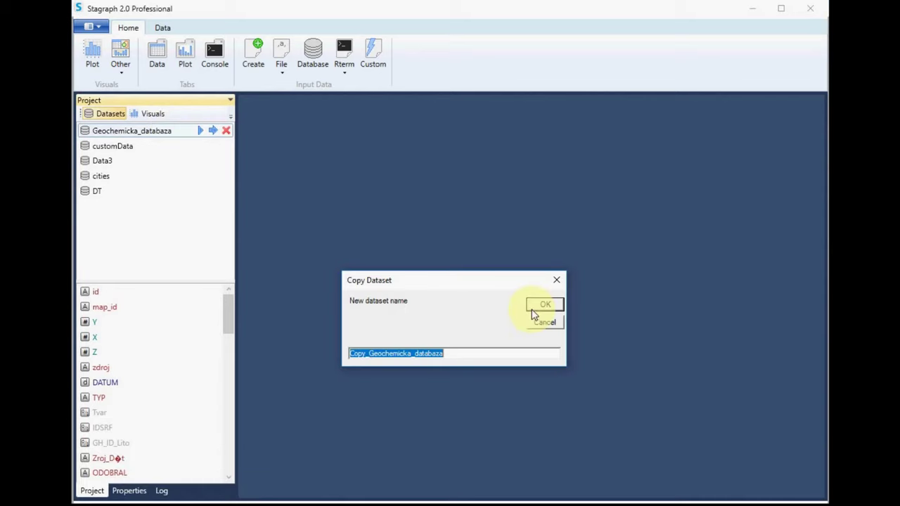
pyautogui.click(539, 306)
pyautogui.click(135, 211)
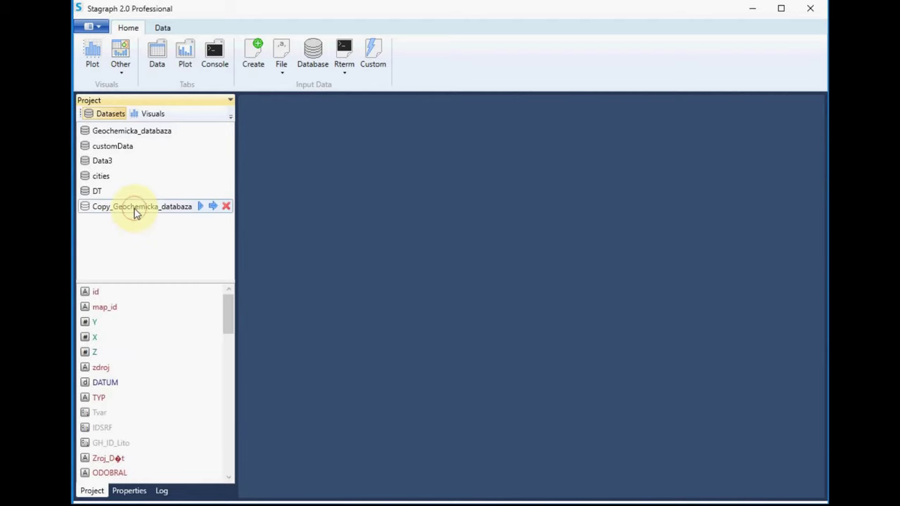
pyautogui.click(121, 131)
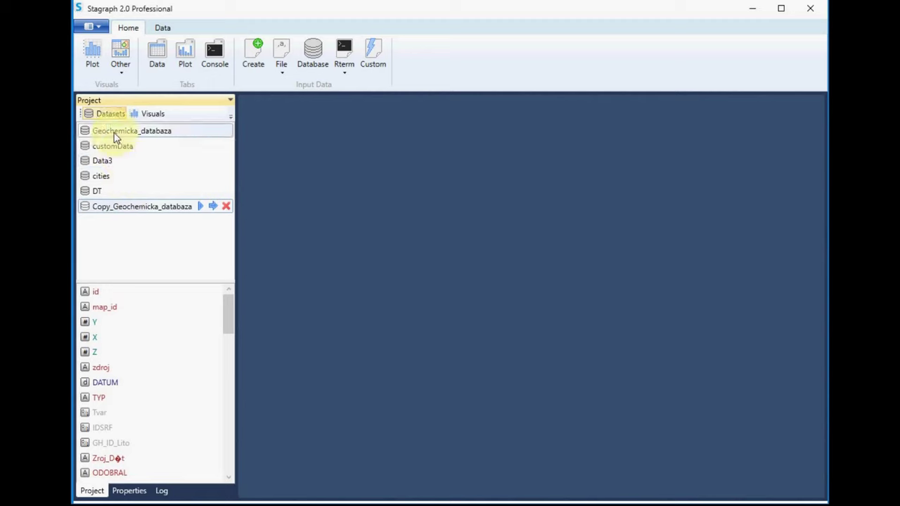
pyautogui.click(226, 207)
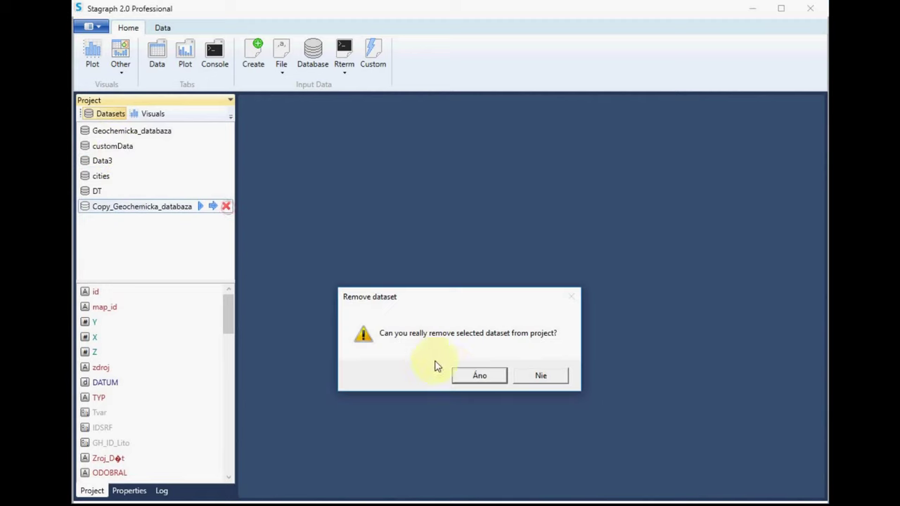
pyautogui.click(468, 375)
# - Show the Geochemicka_databaza dataset as an interactive HTML table and look over its rows
pyautogui.rightClick(116, 136)
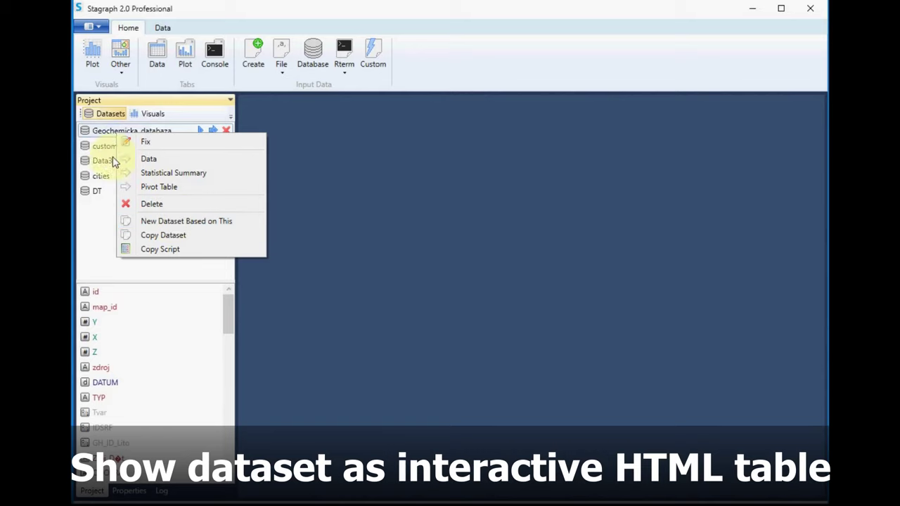
pyautogui.click(145, 161)
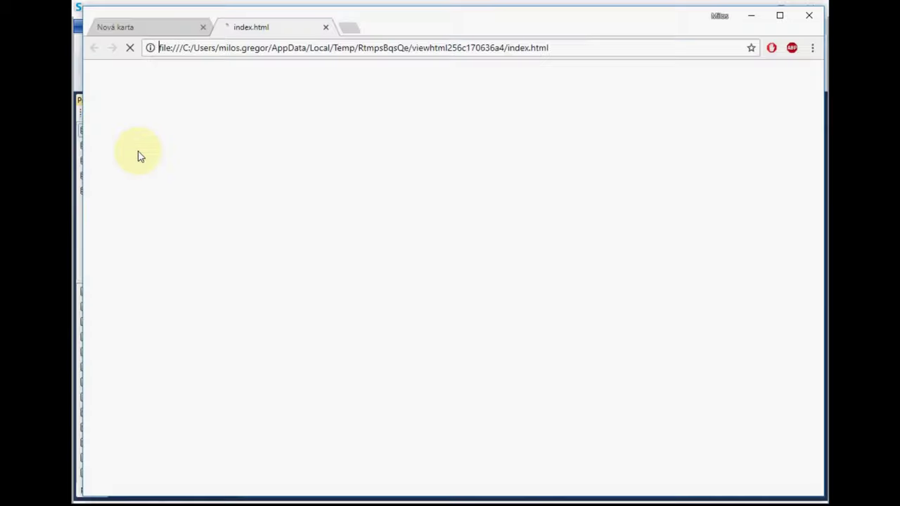
pyautogui.scroll(-6, 232, 236)
pyautogui.scroll(6, 224, 260)
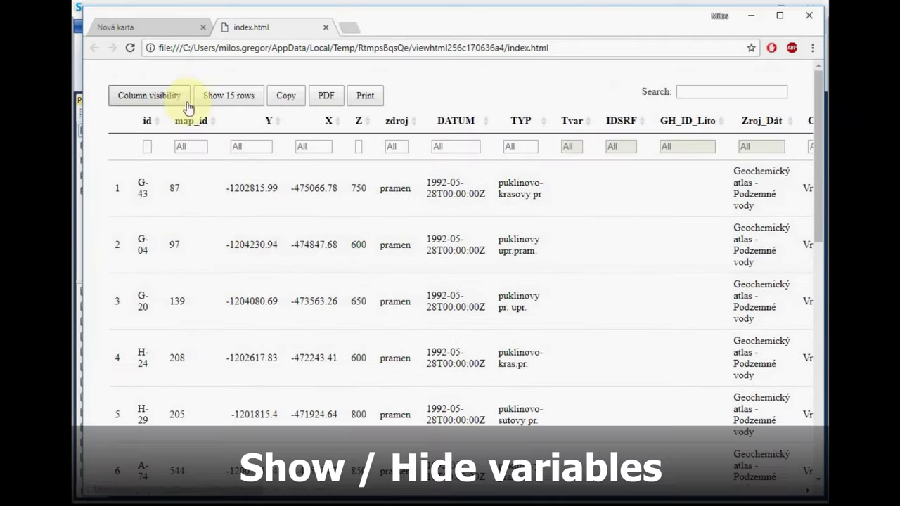
# - Hide the GH_ID_Lito, Zroj_Dát, ODOBRAL and PRIETOK columns in the HTML table
pyautogui.click(163, 96)
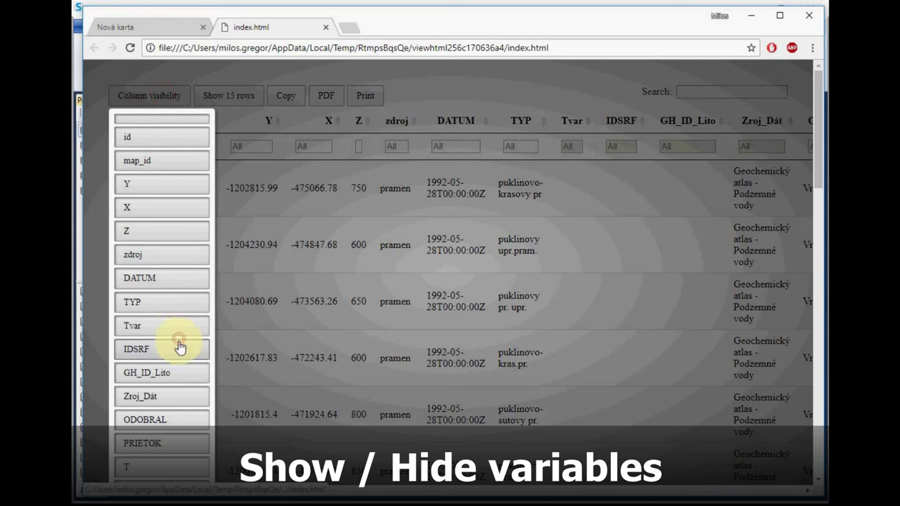
pyautogui.click(176, 373)
pyautogui.click(176, 396)
pyautogui.click(180, 419)
pyautogui.click(171, 444)
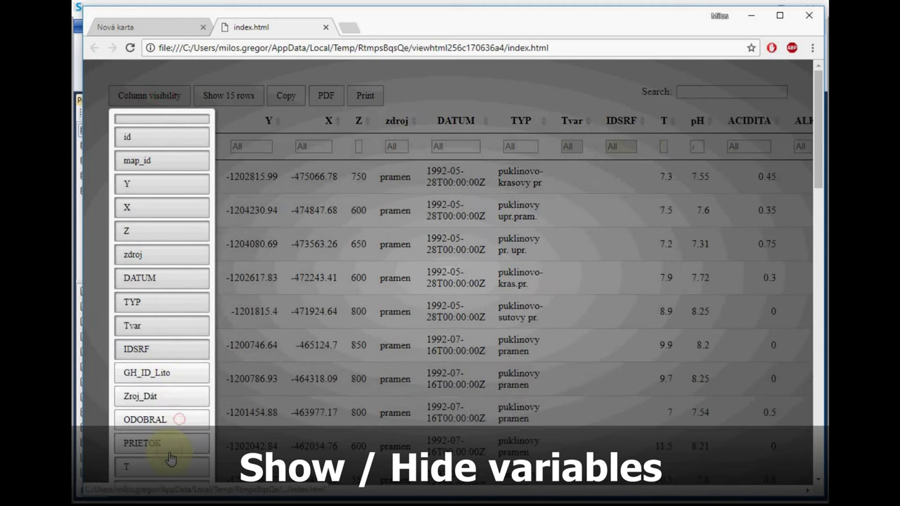
# - Hide the TYP, DATUM, zdroj, Z, X, Y, map_id, Tvar and IDSRF columns as well
pyautogui.click(150, 302)
pyautogui.click(150, 277)
pyautogui.click(150, 254)
pyautogui.click(149, 232)
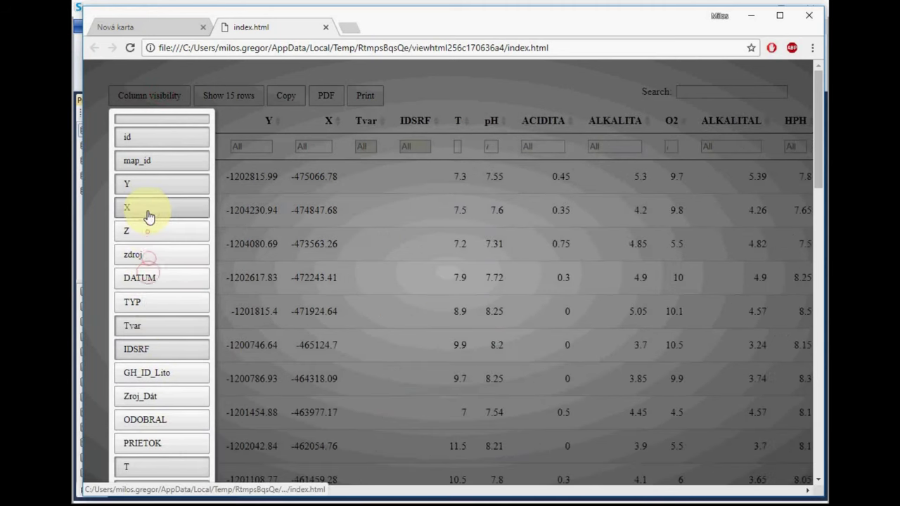
pyautogui.click(149, 211)
pyautogui.click(147, 184)
pyautogui.click(145, 163)
pyautogui.click(144, 326)
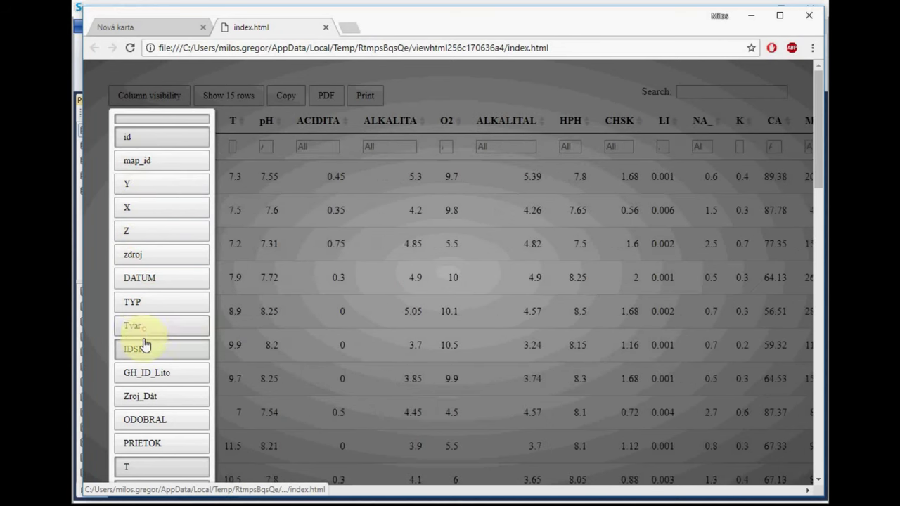
pyautogui.click(144, 345)
# - Hide the CA, MG and SR columns and close the column visibility list
pyautogui.scroll(-5, 144, 345)
pyautogui.click(144, 346)
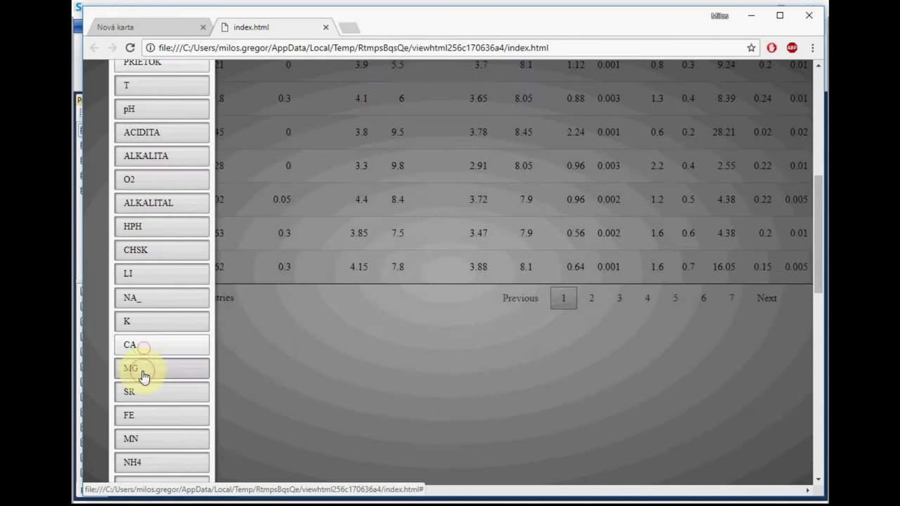
pyautogui.click(143, 374)
pyautogui.click(279, 395)
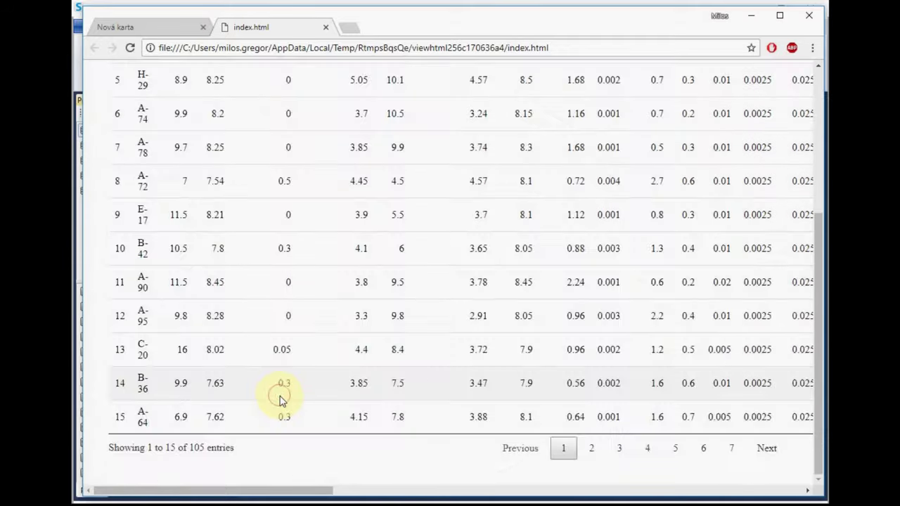
# - Browse the reduced table and page through its entries up to page 4
pyautogui.scroll(3, 281, 397)
pyautogui.scroll(-3, 492, 261)
pyautogui.scroll(1, 494, 265)
pyautogui.scroll(-1, 499, 295)
pyautogui.click(596, 451)
pyautogui.click(626, 452)
pyautogui.click(646, 447)
pyautogui.scroll(5, 382, 382)
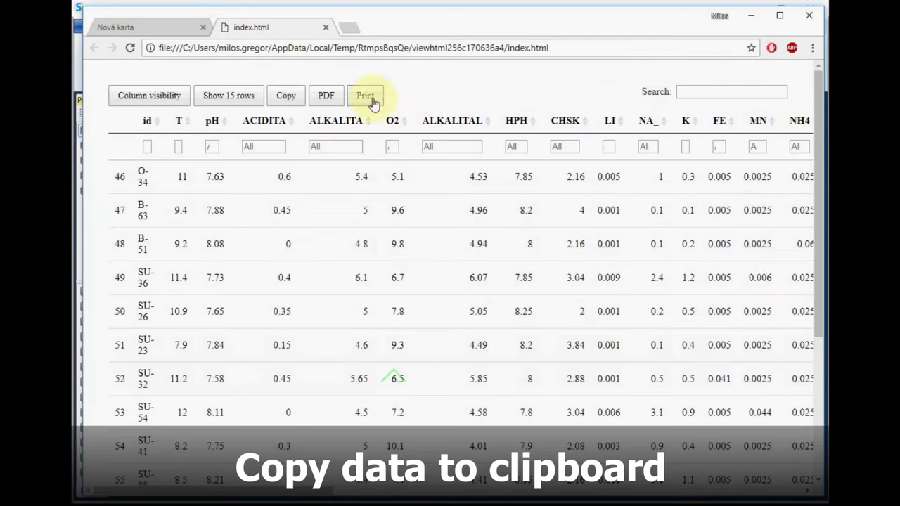
# - Copy the table data to the clipboard and set the table to 10 rows per page
pyautogui.click(284, 95)
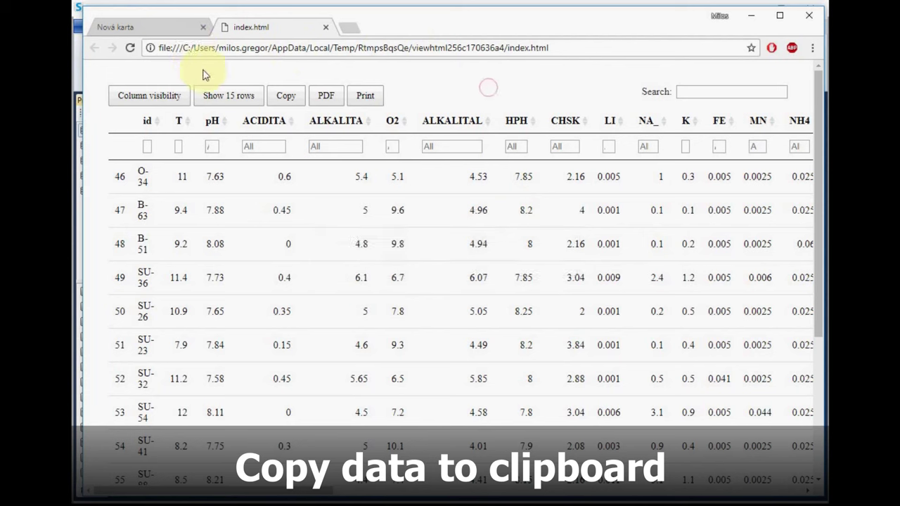
pyautogui.click(218, 101)
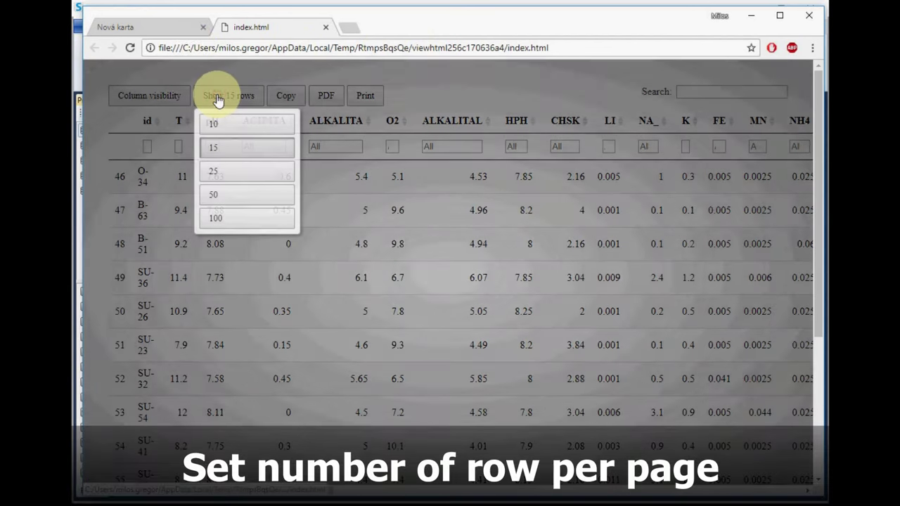
pyautogui.click(221, 124)
pyautogui.scroll(-1, 220, 280)
pyautogui.scroll(1, 219, 284)
# - Set the table to 100 rows per page and browse the page down to its last row
pyautogui.click(213, 96)
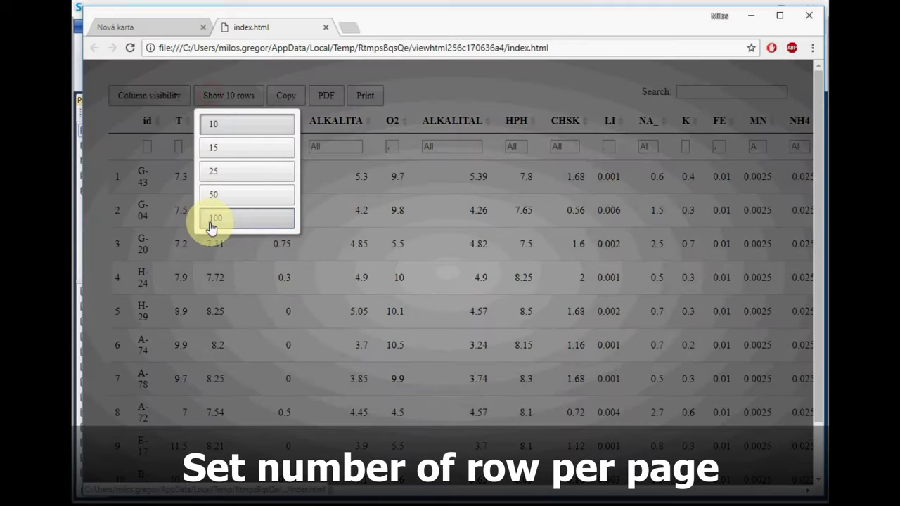
pyautogui.click(211, 220)
pyautogui.scroll(-20, 195, 253)
pyautogui.scroll(-3, 196, 262)
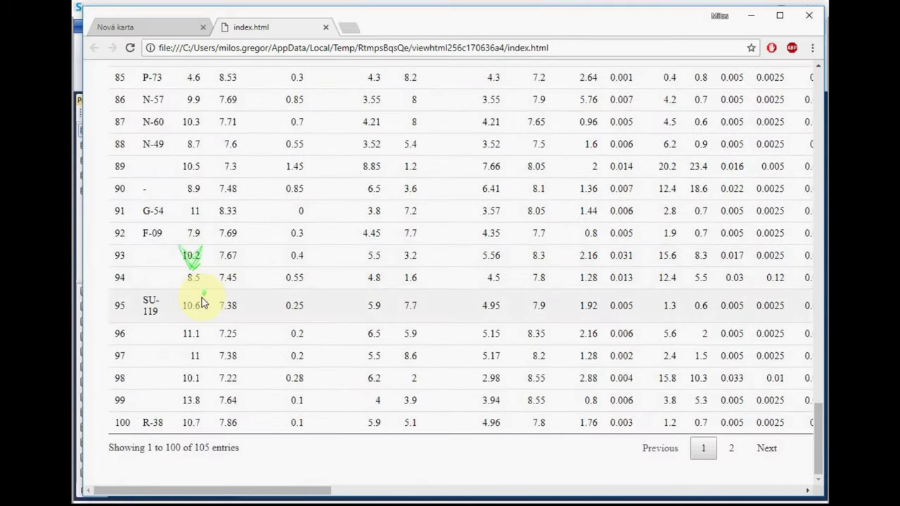
pyautogui.scroll(20, 201, 302)
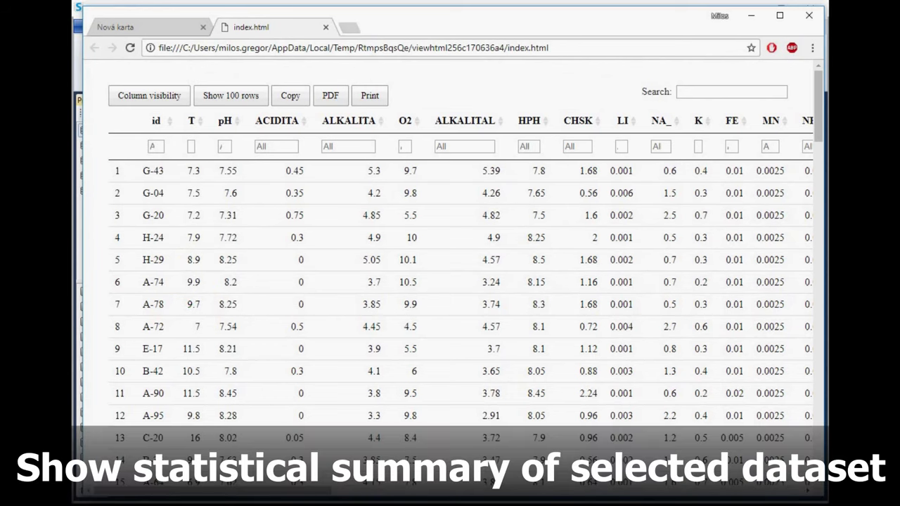
# - Switch back to Stagraph, show the statistical summary of Geochemicka_databaza and browse its first variables
pyautogui.hotkey('alt', 'Tab')
pyautogui.rightClick(107, 130)
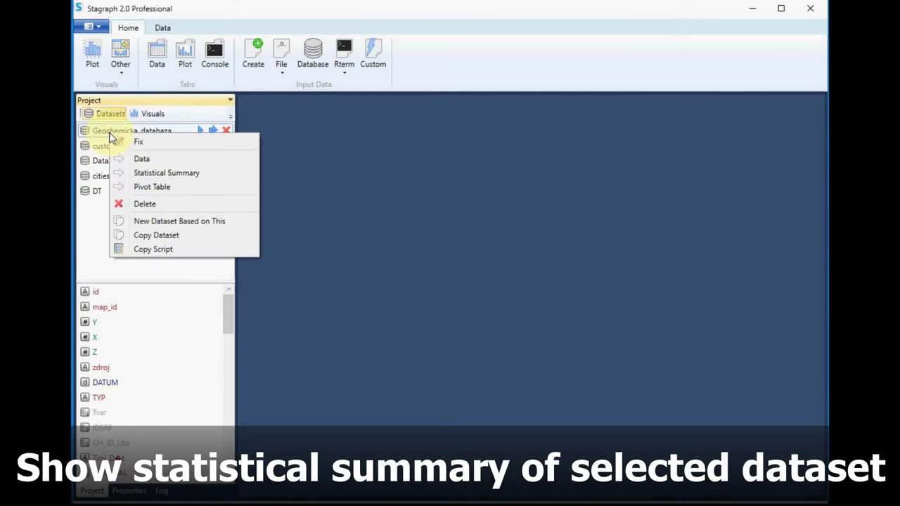
pyautogui.click(129, 175)
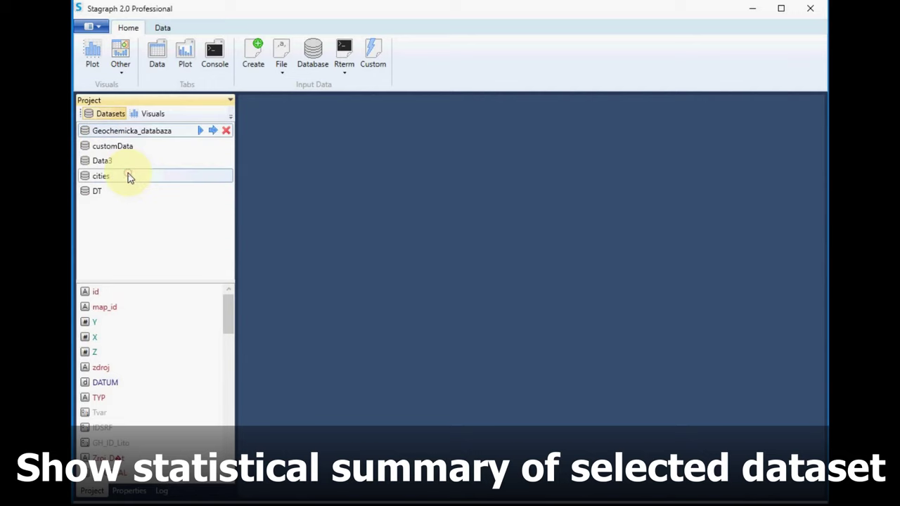
pyautogui.scroll(-2, 169, 257)
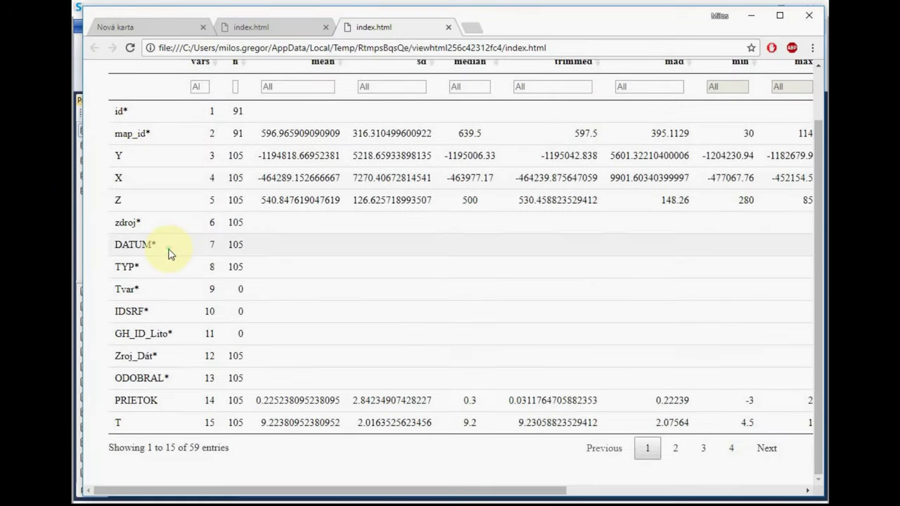